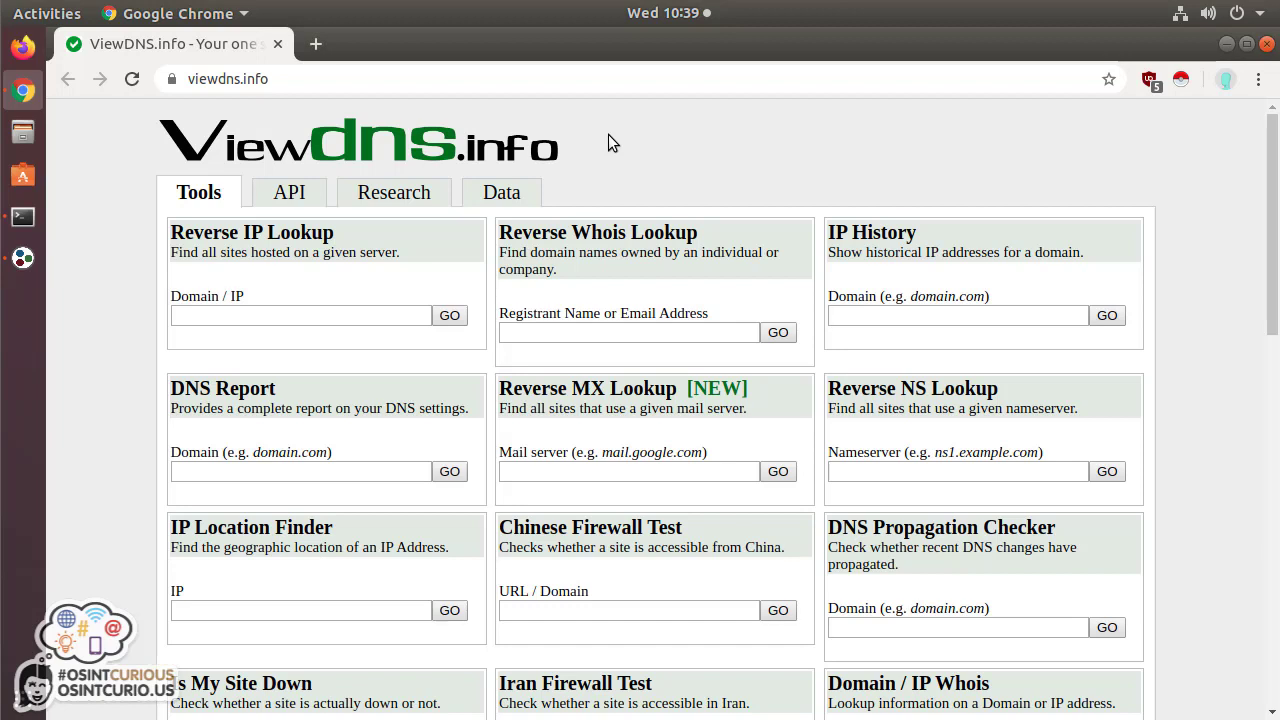
pyautogui.click(522, 340)
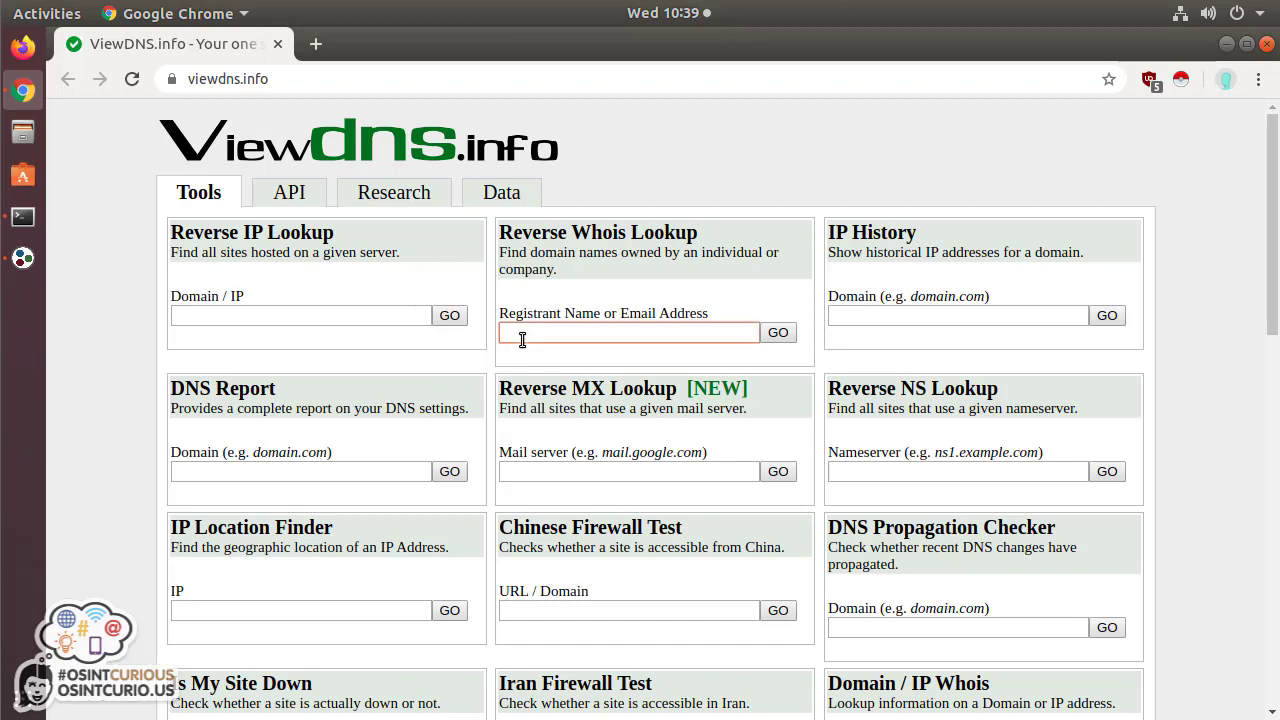
pyautogui.write('*@apple.com')
pyautogui.click(780, 335)
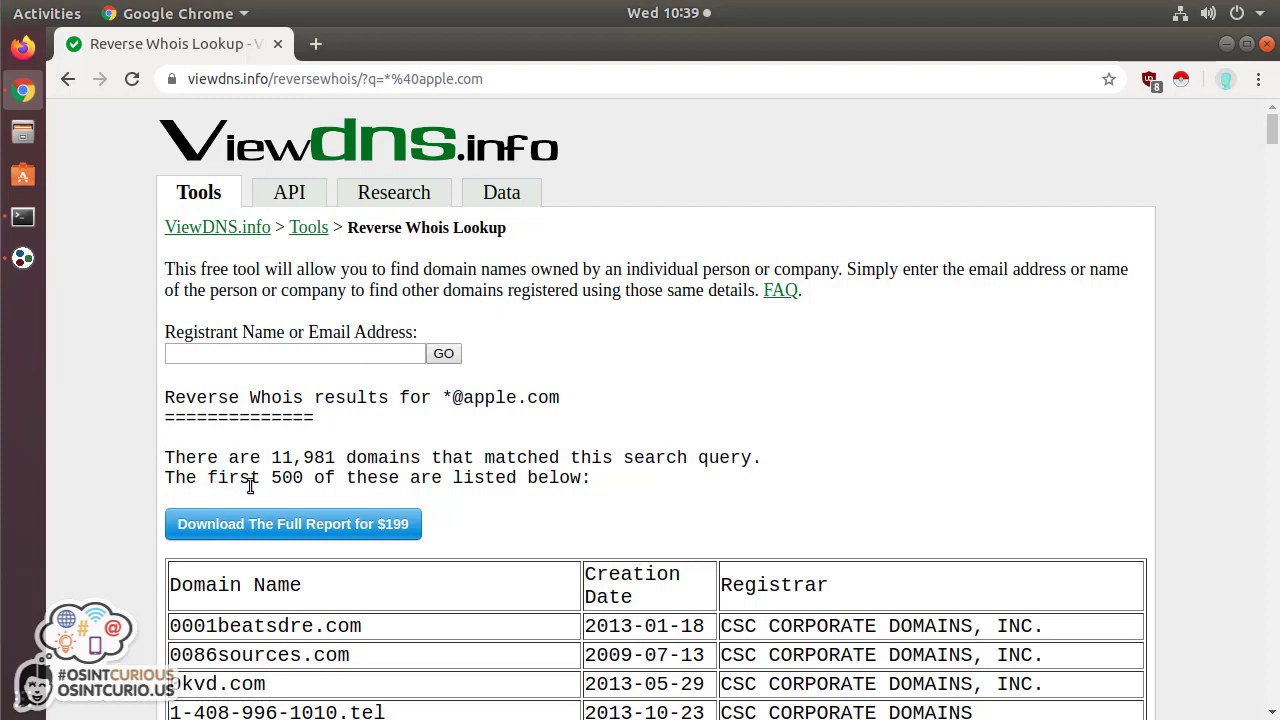
# - Examine the number of matching domains, the listing limit and the domain, creation date and registrar columns in the results
pyautogui.moveTo(208, 478); pyautogui.dragTo(472, 481)
pyautogui.moveTo(272, 457); pyautogui.dragTo(430, 457)
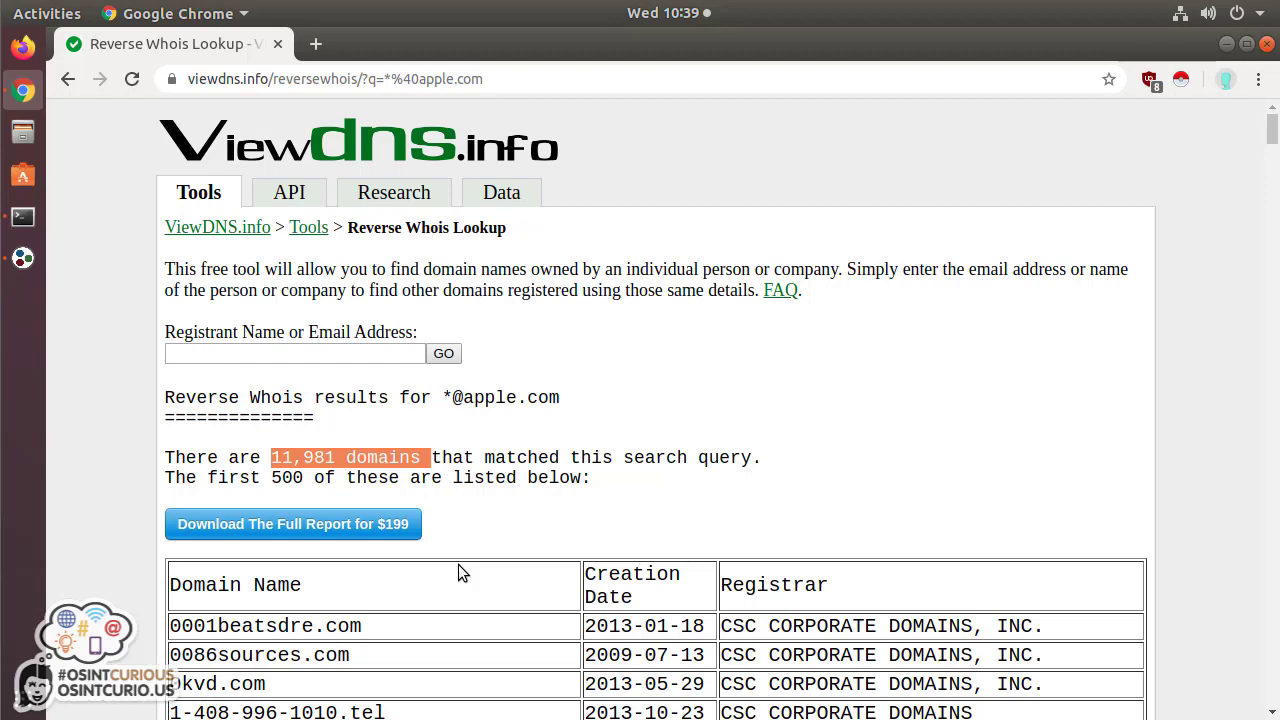
pyautogui.click(513, 477)
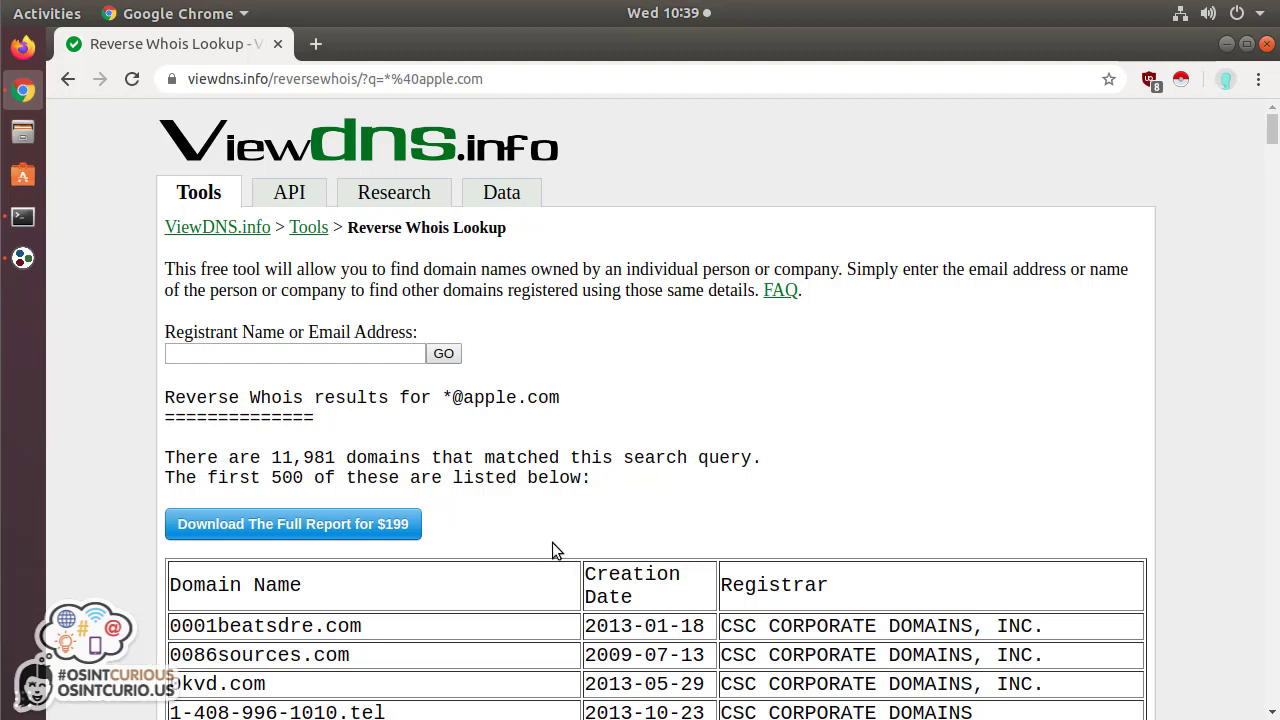
pyautogui.scroll(-1, 335, 603)
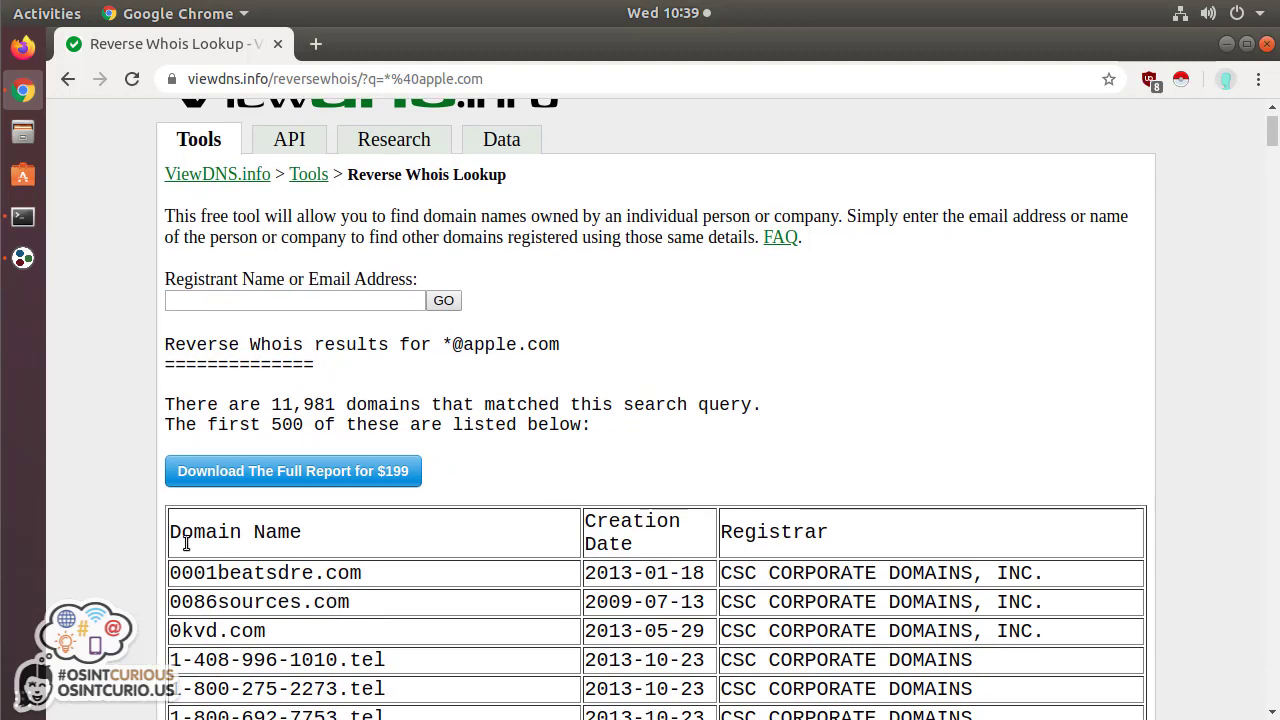
pyautogui.moveTo(182, 532); pyautogui.dragTo(1038, 692)
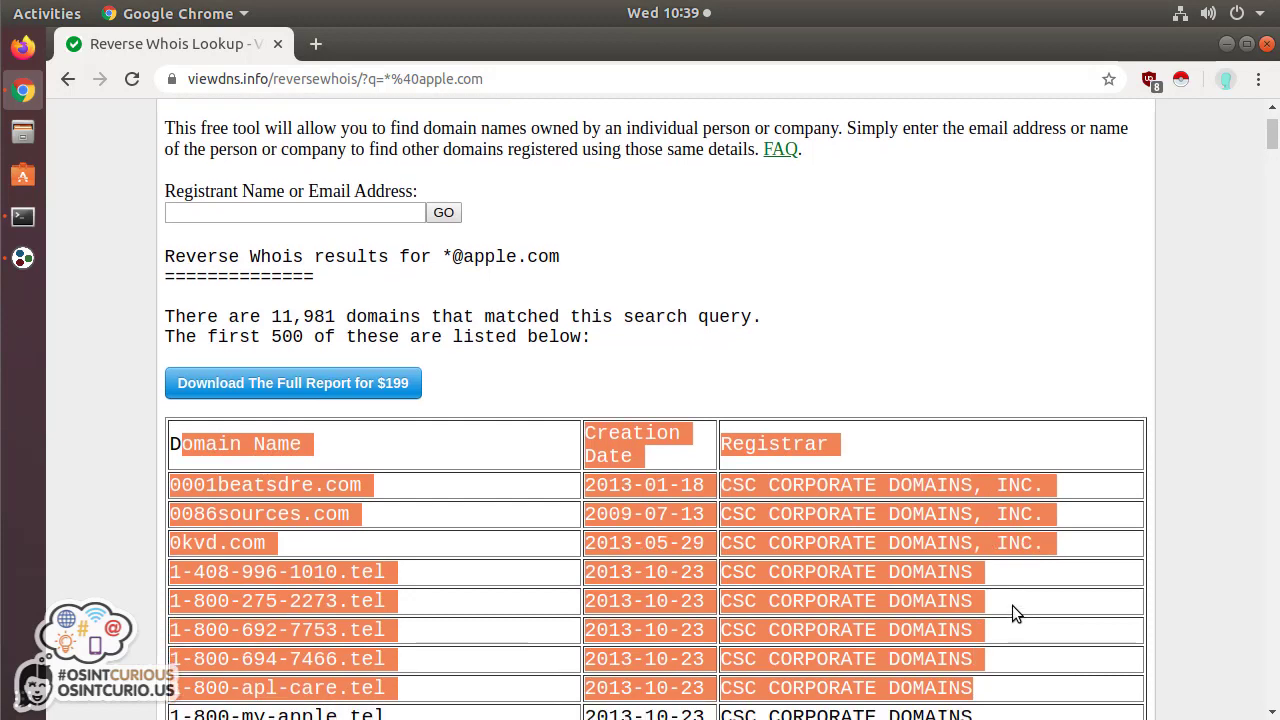
pyautogui.click(1012, 605)
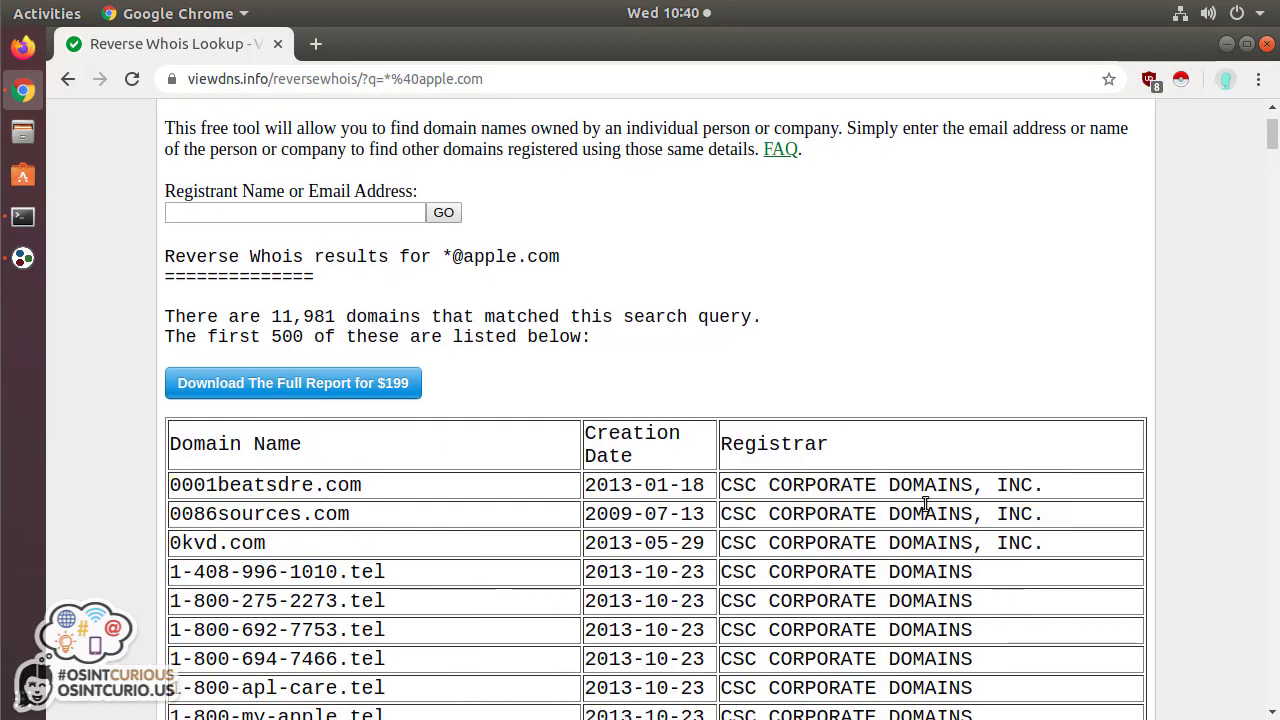
# - Scrape the reverse whois results table with Instant Data Scraper, download it as a CSV file and close the scraper
pyautogui.click(1183, 83)
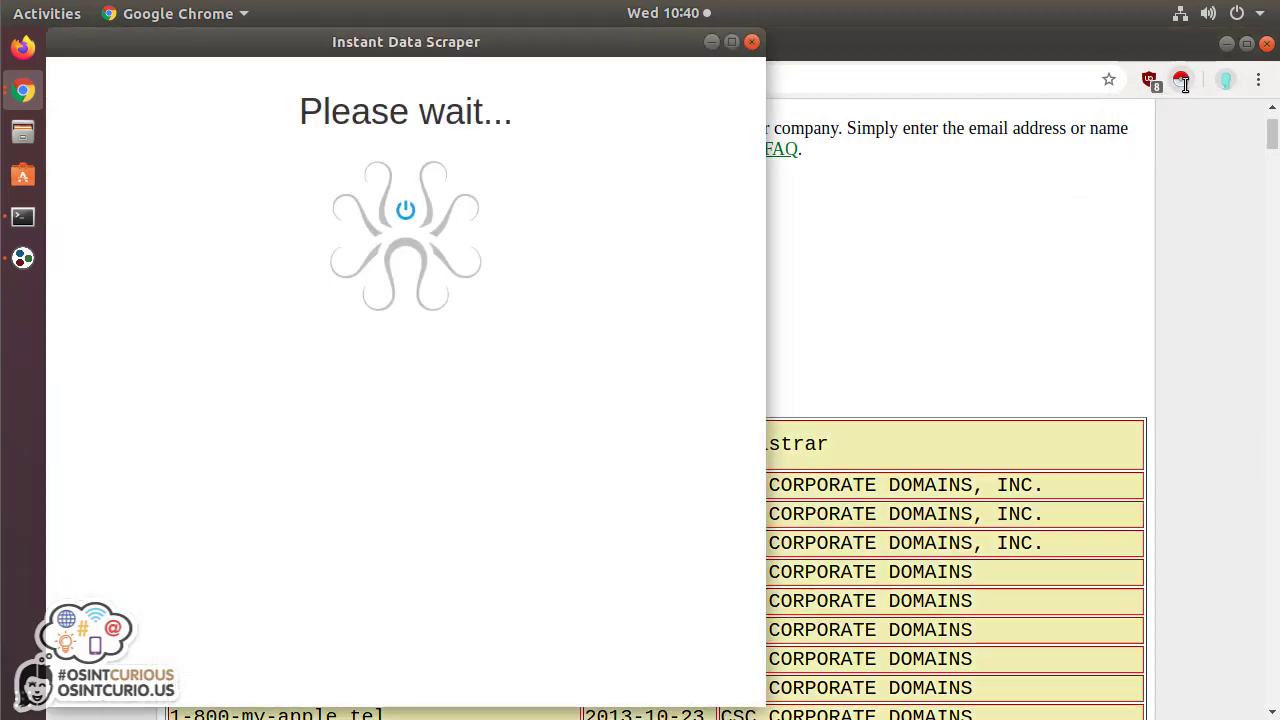
pyautogui.moveTo(556, 50); pyautogui.dragTo(850, 178)
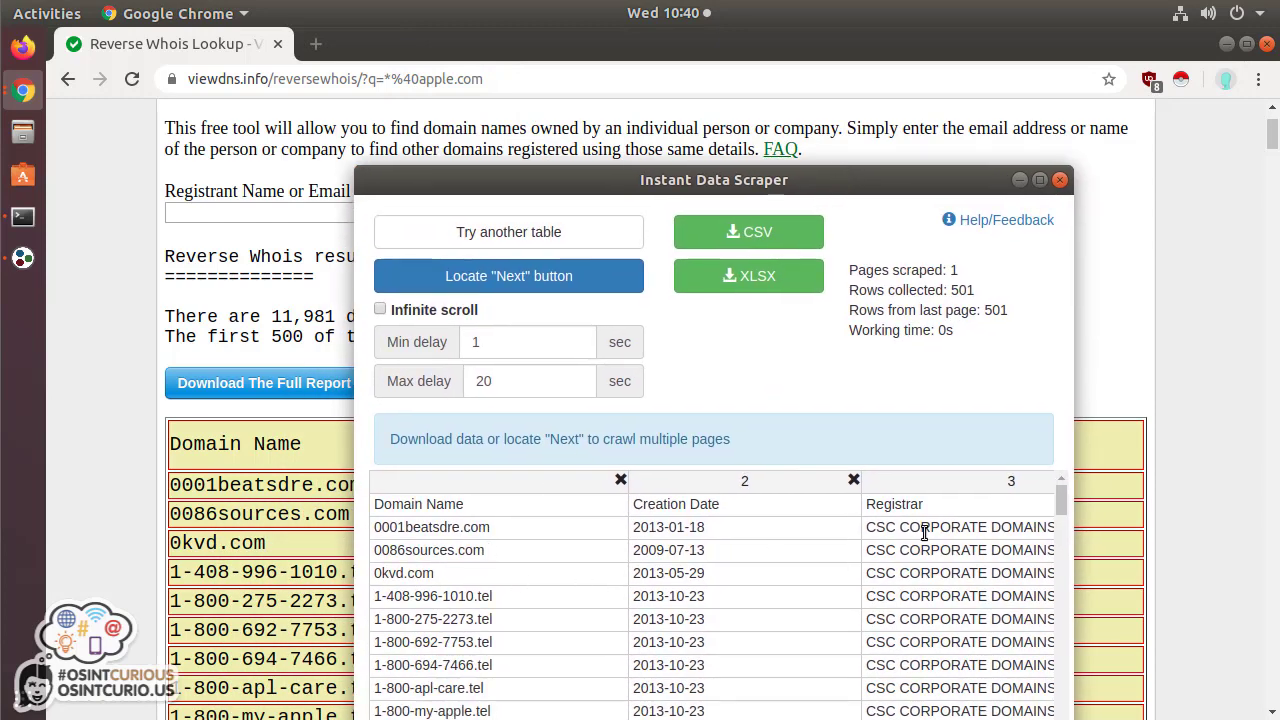
pyautogui.click(765, 243)
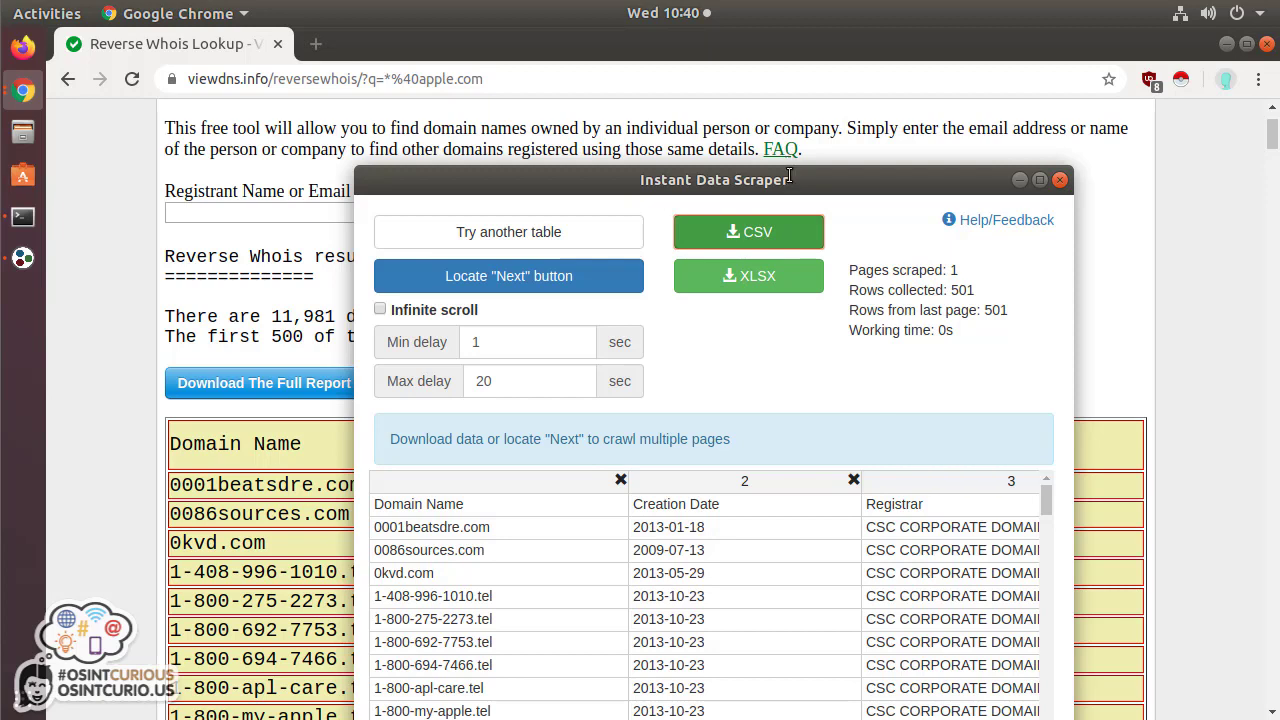
pyautogui.moveTo(789, 170); pyautogui.dragTo(310, 593)
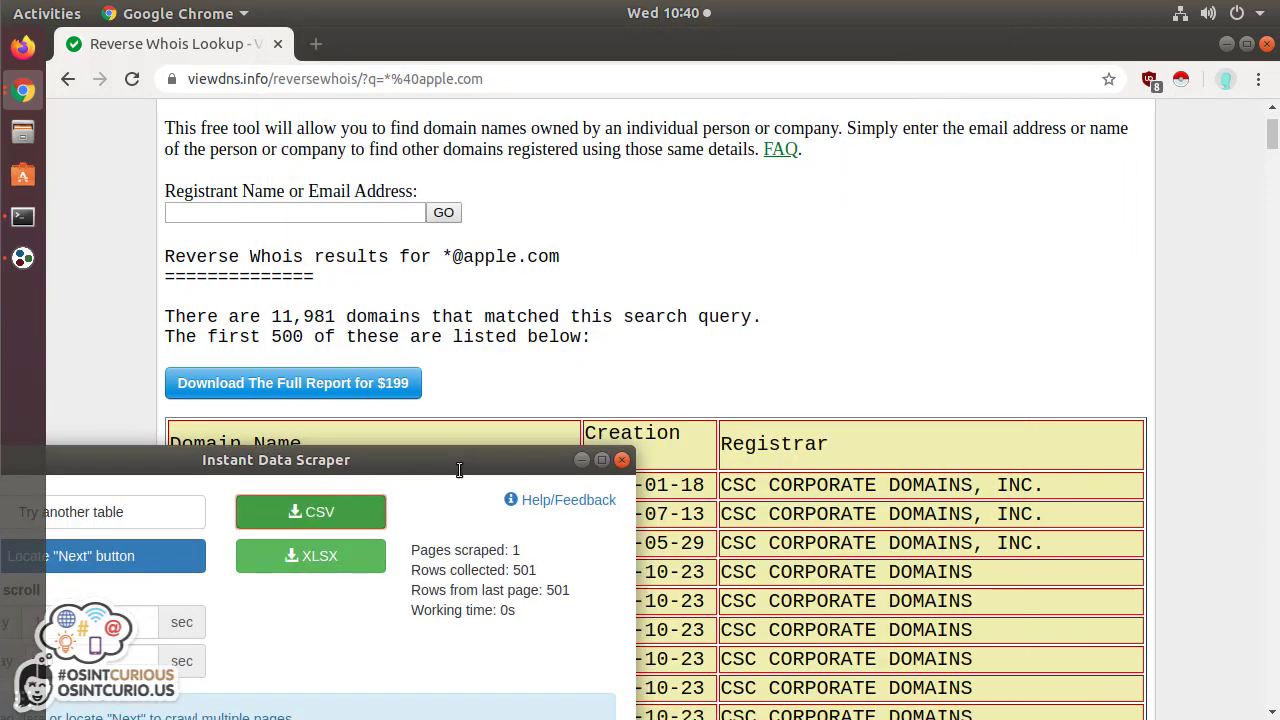
pyautogui.moveTo(460, 468); pyautogui.dragTo(829, 83)
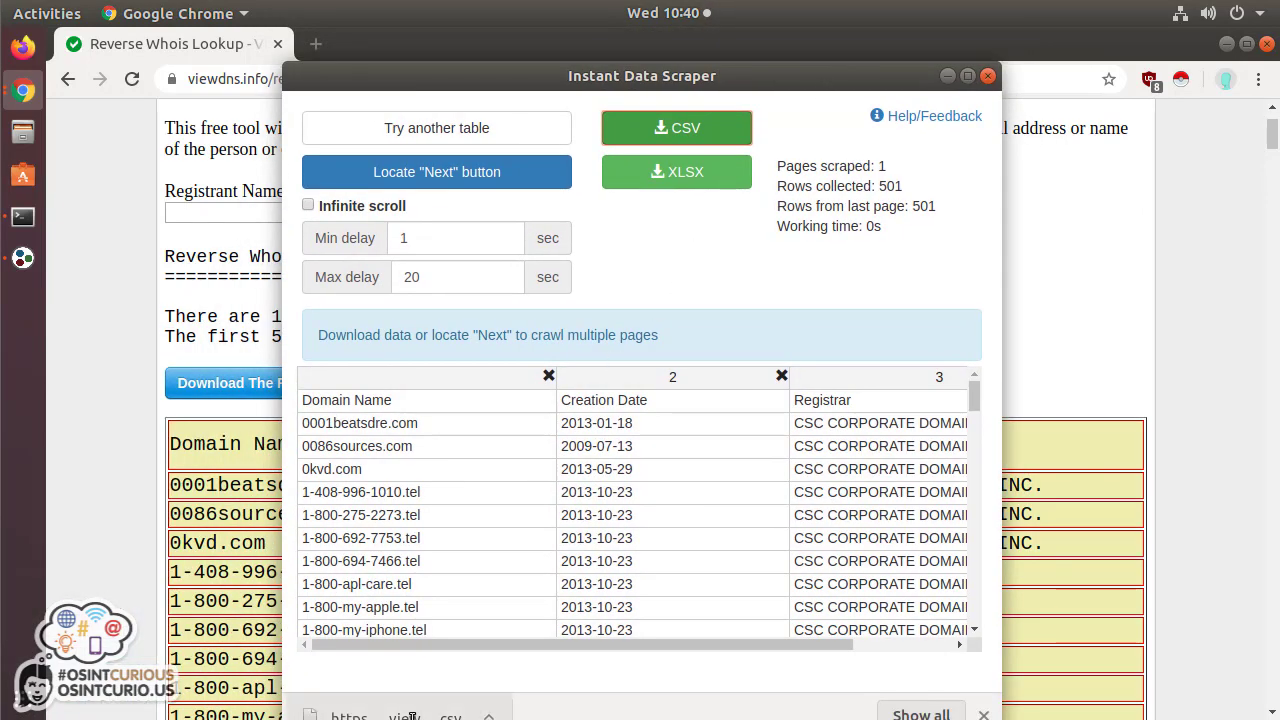
pyautogui.click(987, 76)
# - Switch to Maltego CaseFile and start importing a 3rd party table, continuing past the tutorial to the file selection
pyautogui.click(24, 260)
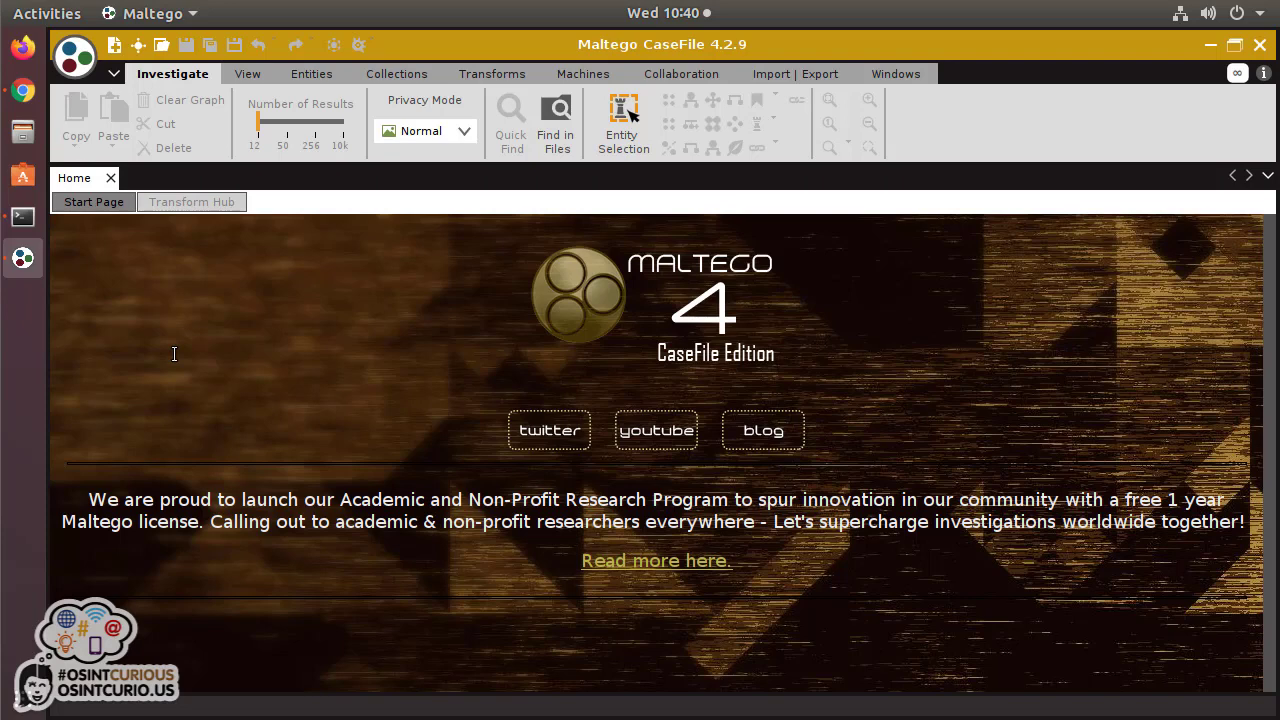
pyautogui.click(76, 54)
pyautogui.moveTo(131, 314)
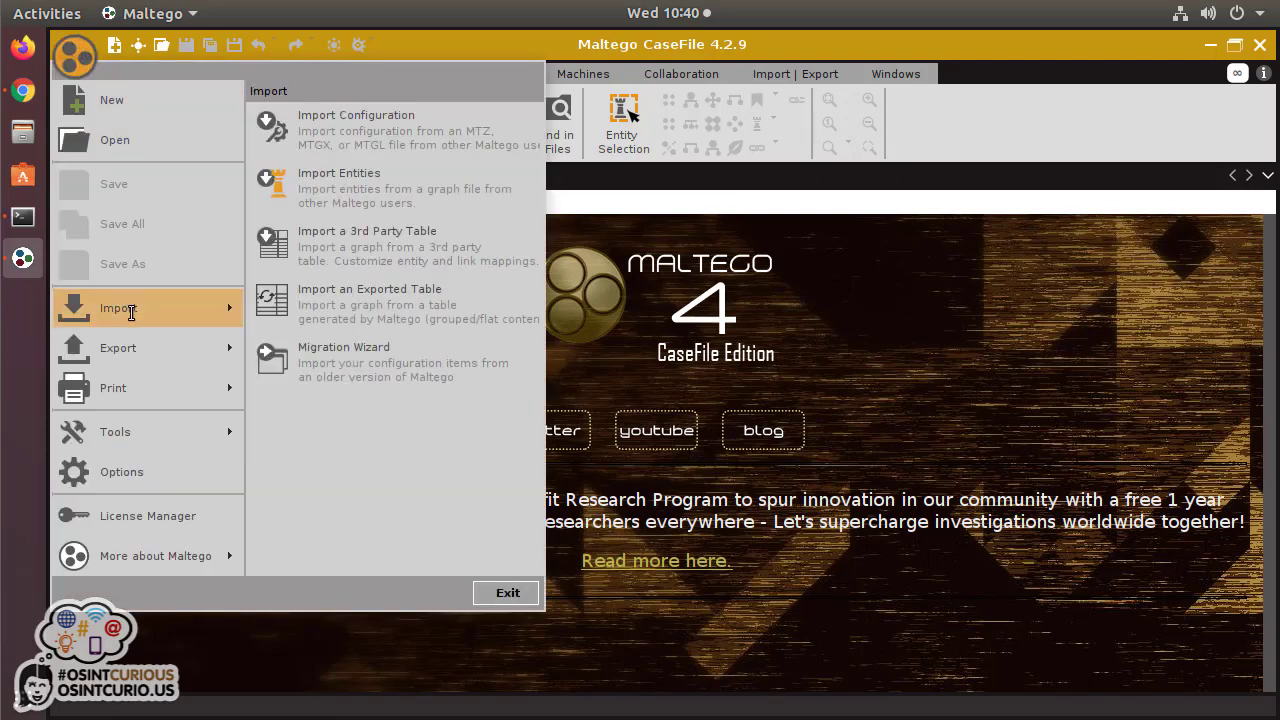
pyautogui.click(373, 248)
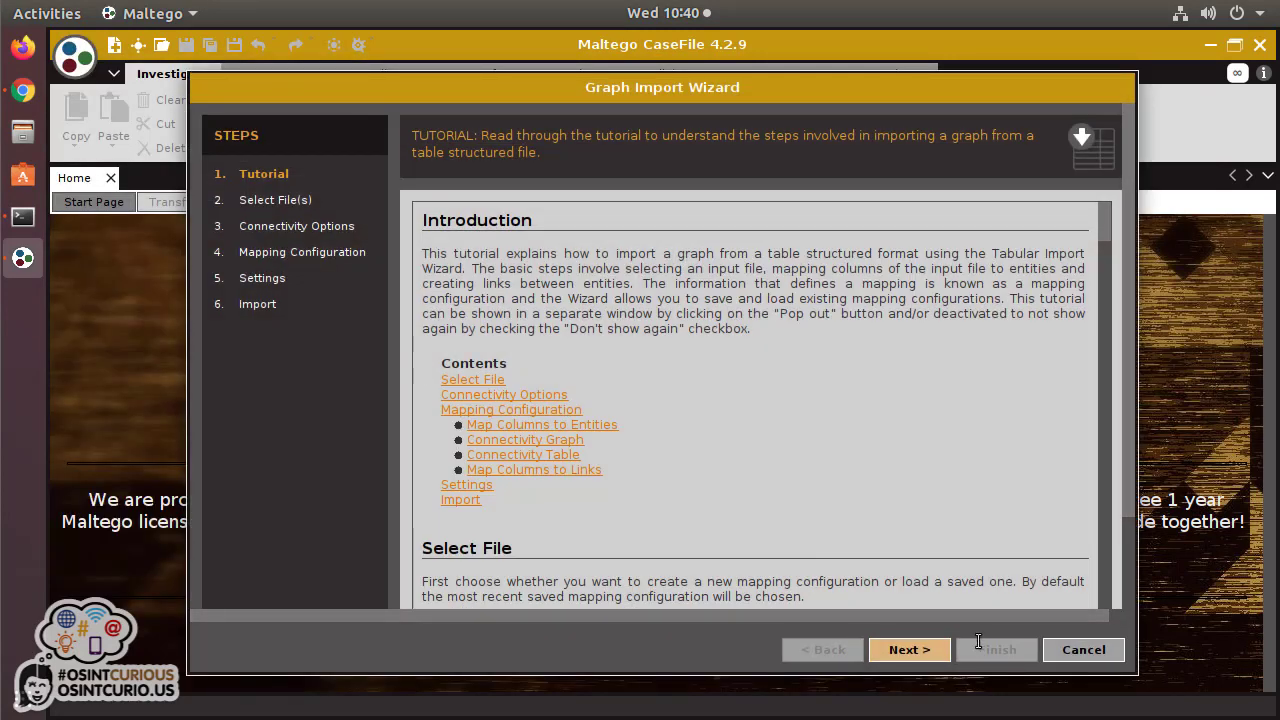
pyautogui.click(909, 649)
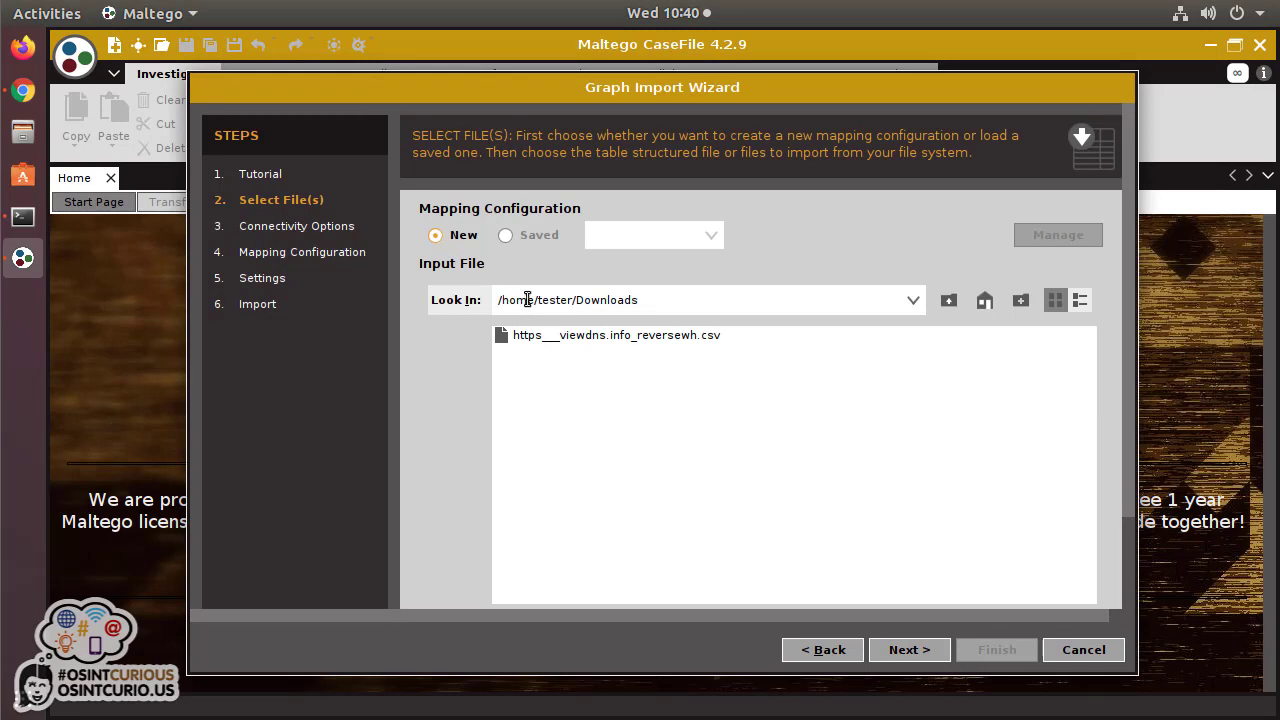
# - Choose https___viewdns.info_reversewh.csv from Downloads as the input file and set the connectivity option to Fully Meshed
pyautogui.click(577, 338)
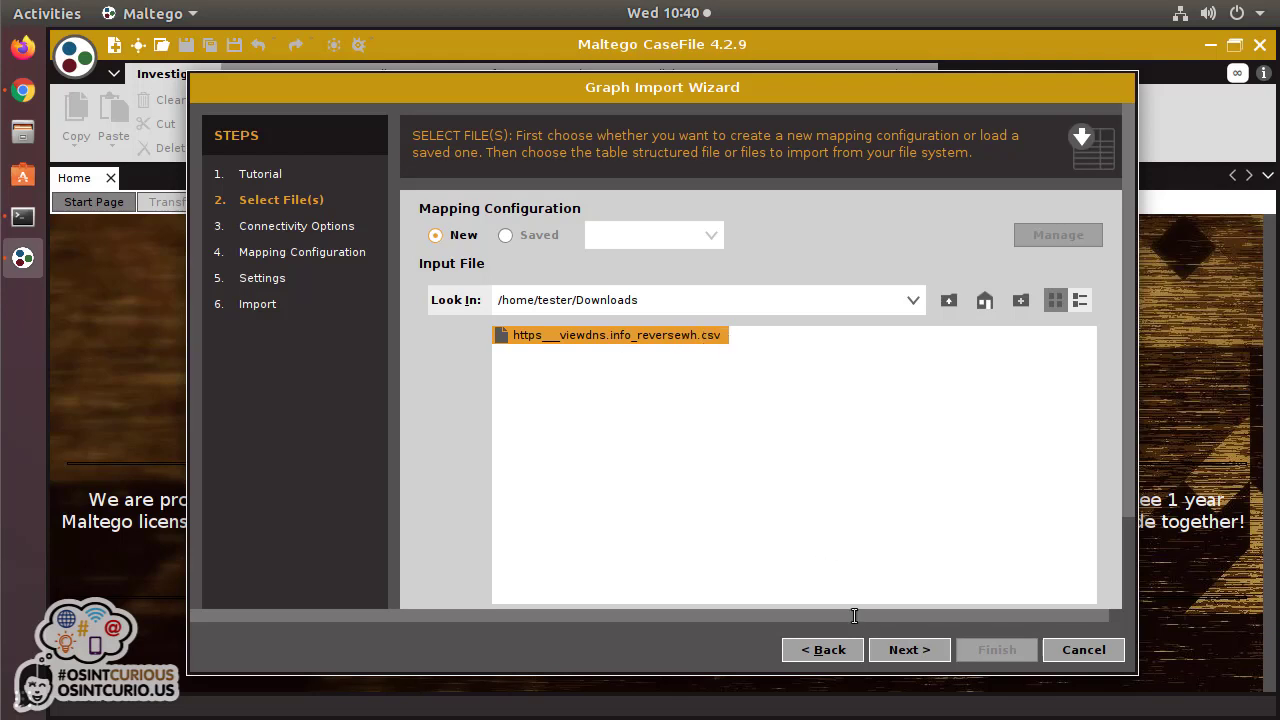
pyautogui.click(907, 649)
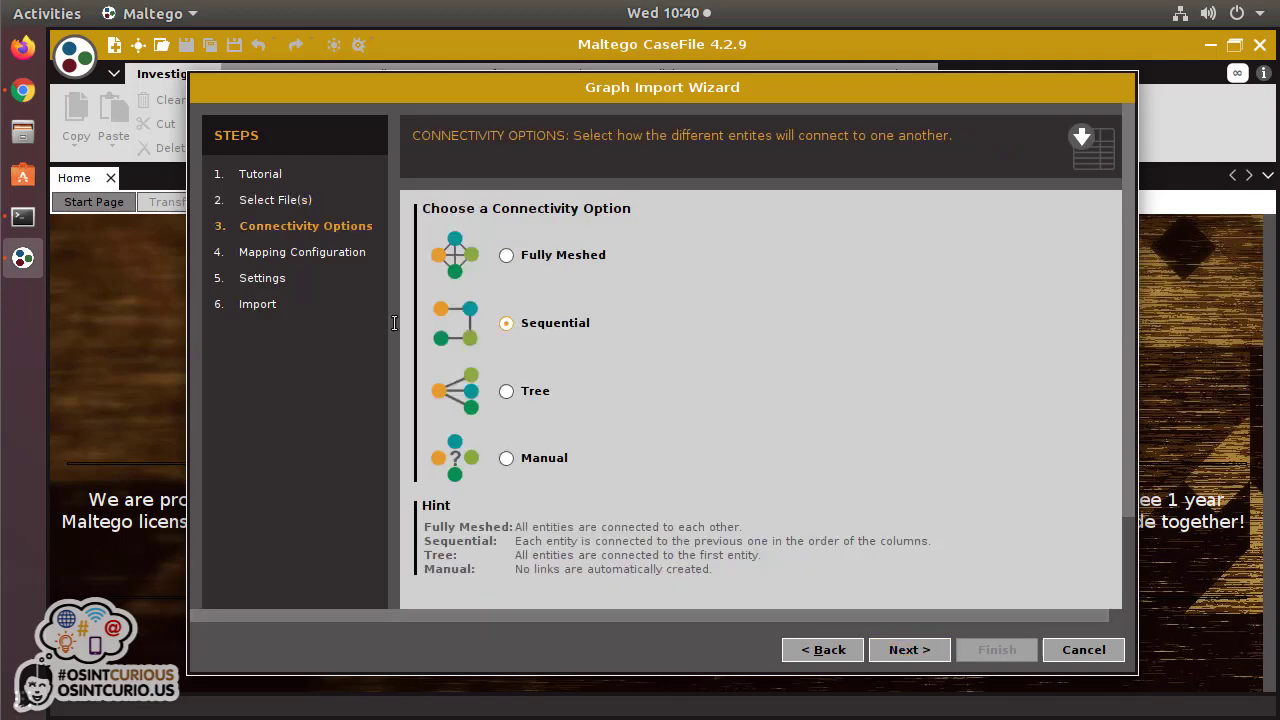
pyautogui.click(506, 256)
pyautogui.click(905, 650)
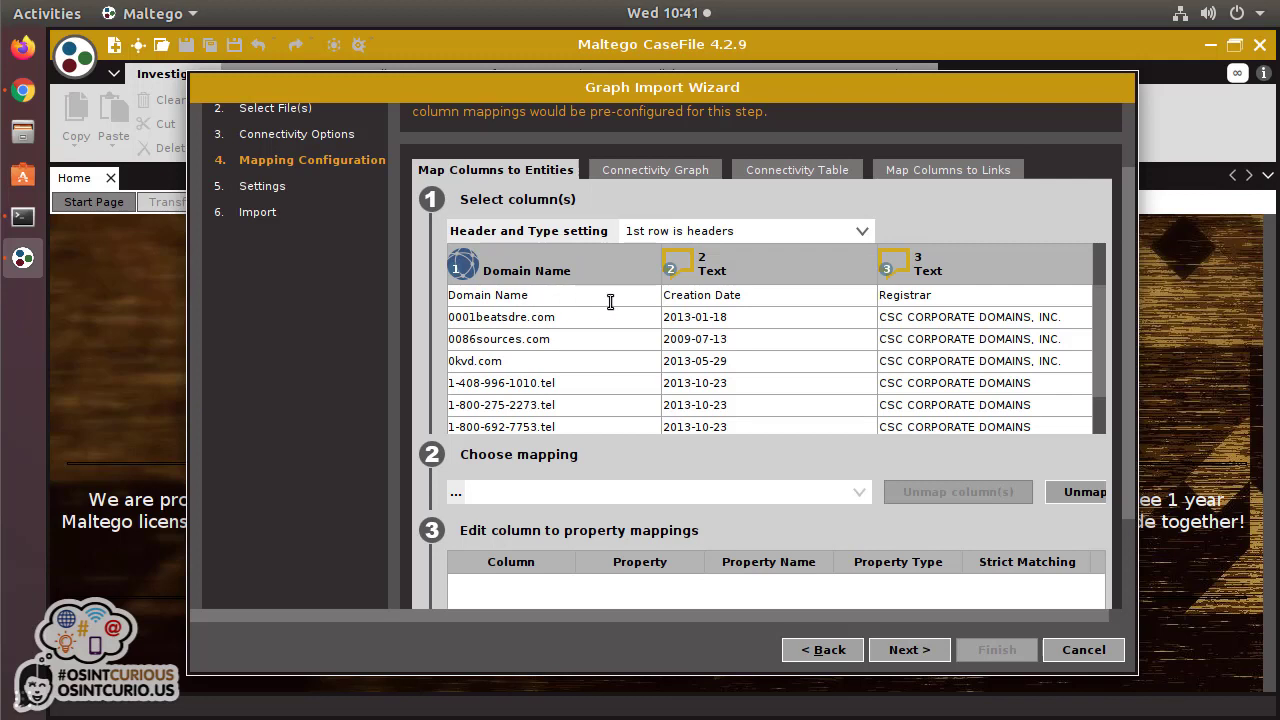
# - Review the domain name and creation date column mappings and map the Registrar column to the Company entity
pyautogui.click(478, 332)
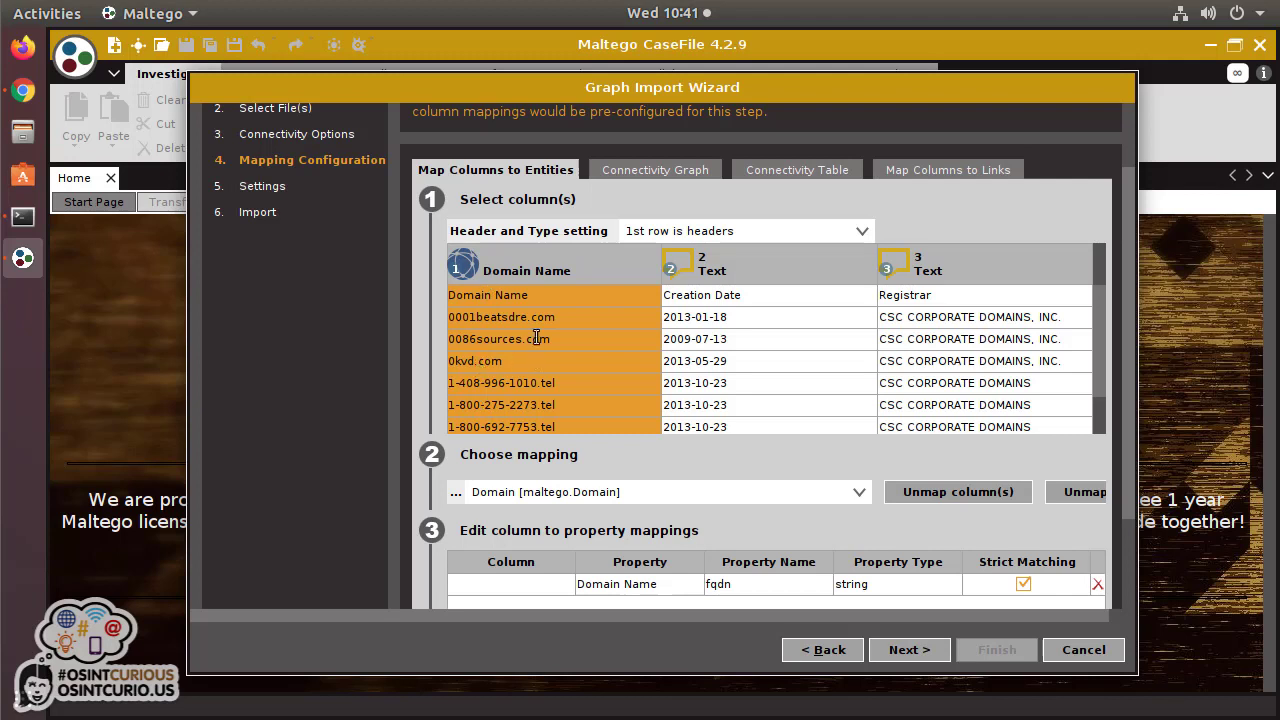
pyautogui.click(723, 330)
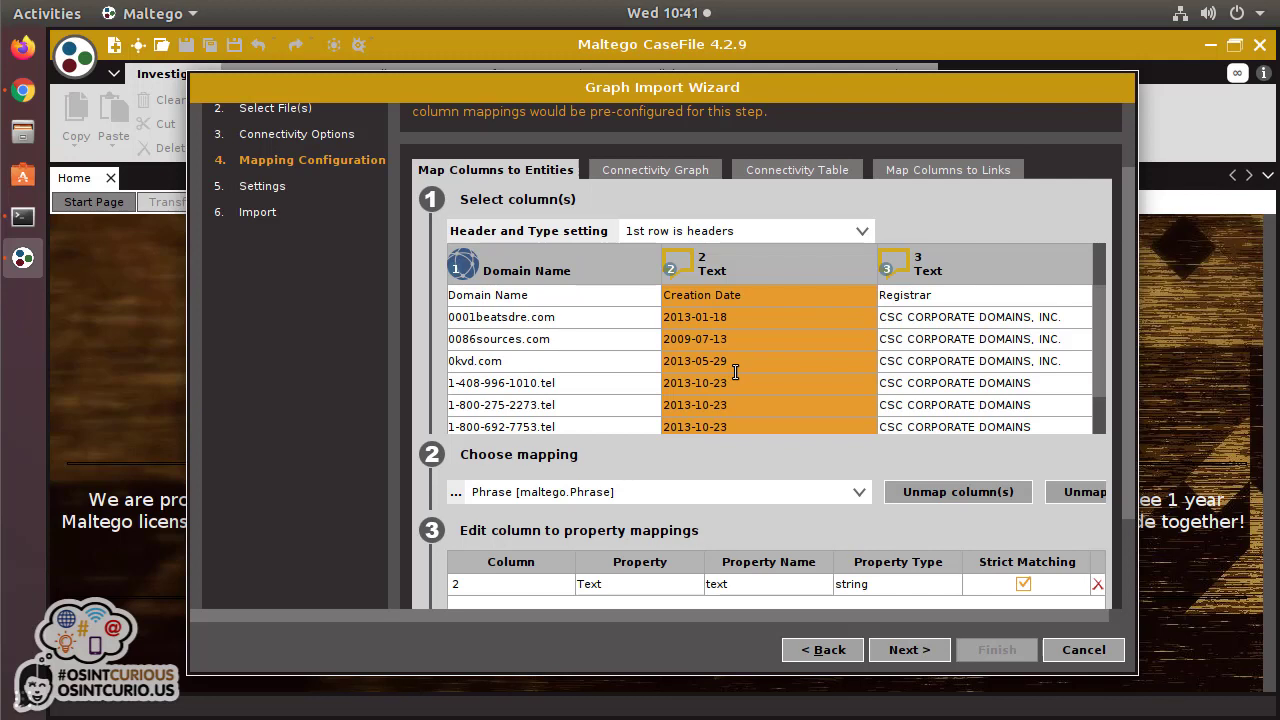
pyautogui.click(940, 333)
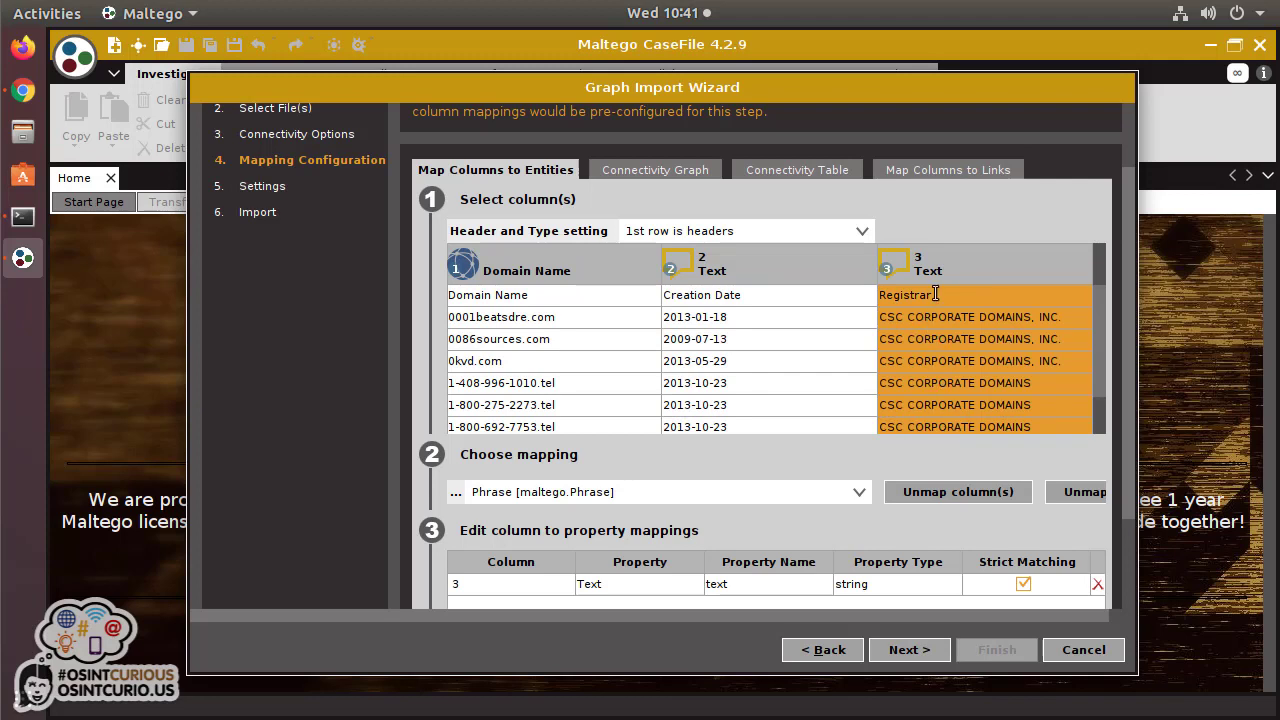
pyautogui.click(732, 490)
pyautogui.scroll(10, 568, 578)
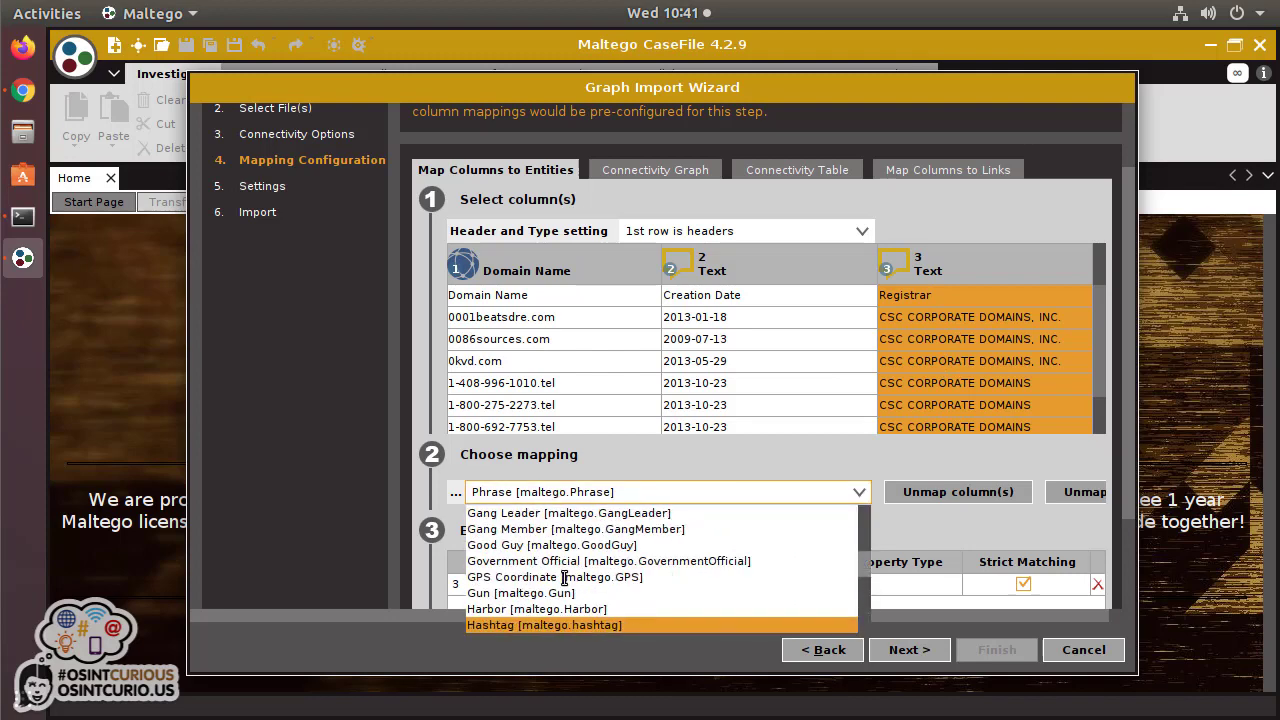
pyautogui.scroll(10, 565, 578)
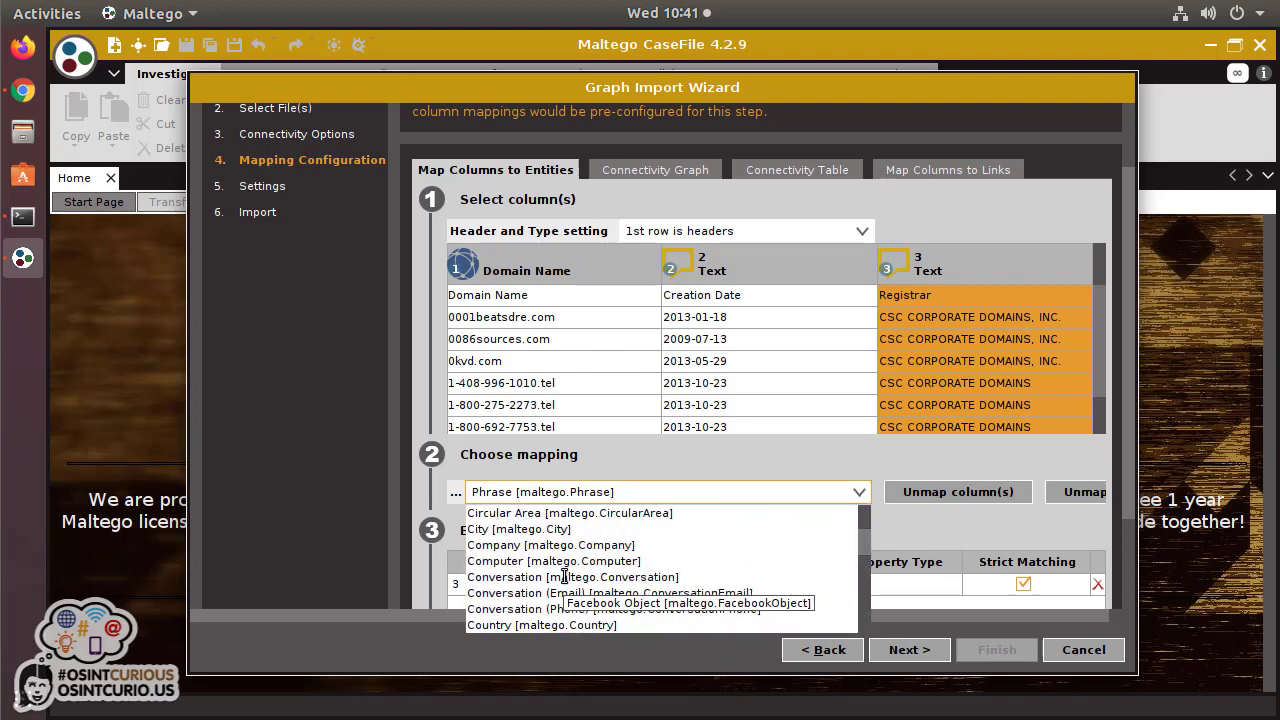
pyautogui.click(510, 546)
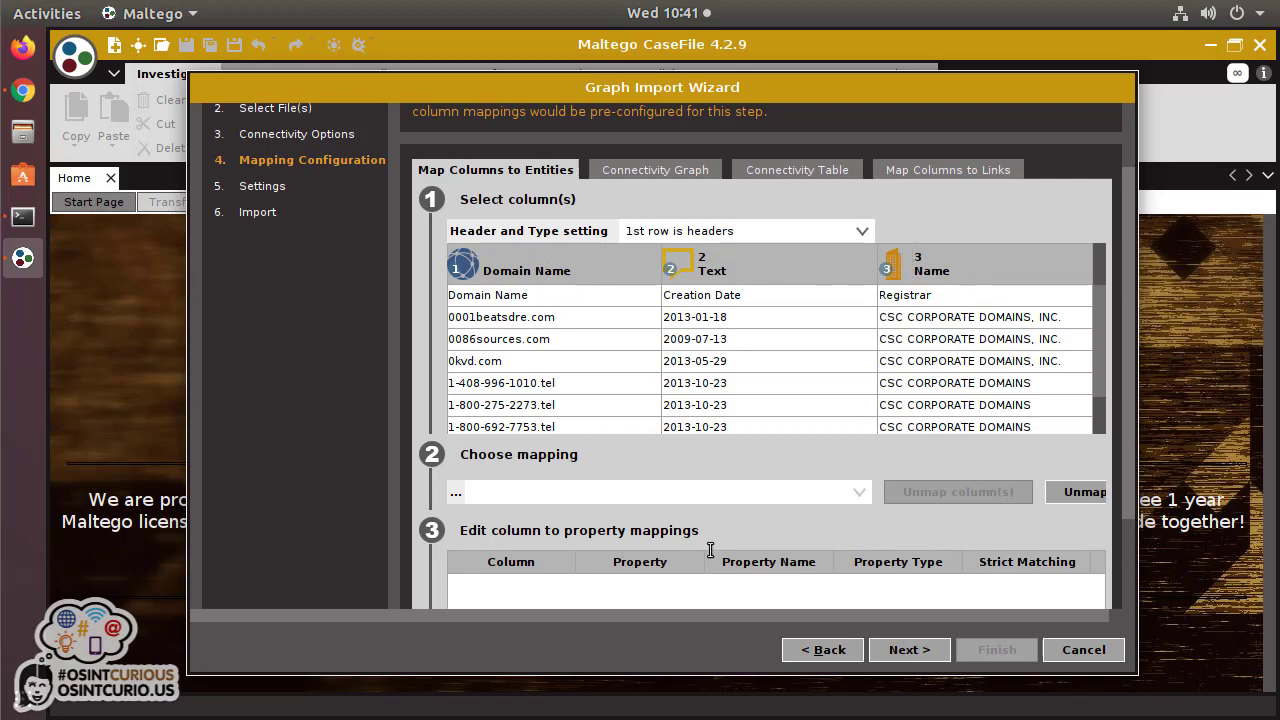
# - In the connectivity graph, delete both links leading back to the domain entity and both links between the creation date and registrar entities
pyautogui.click(661, 172)
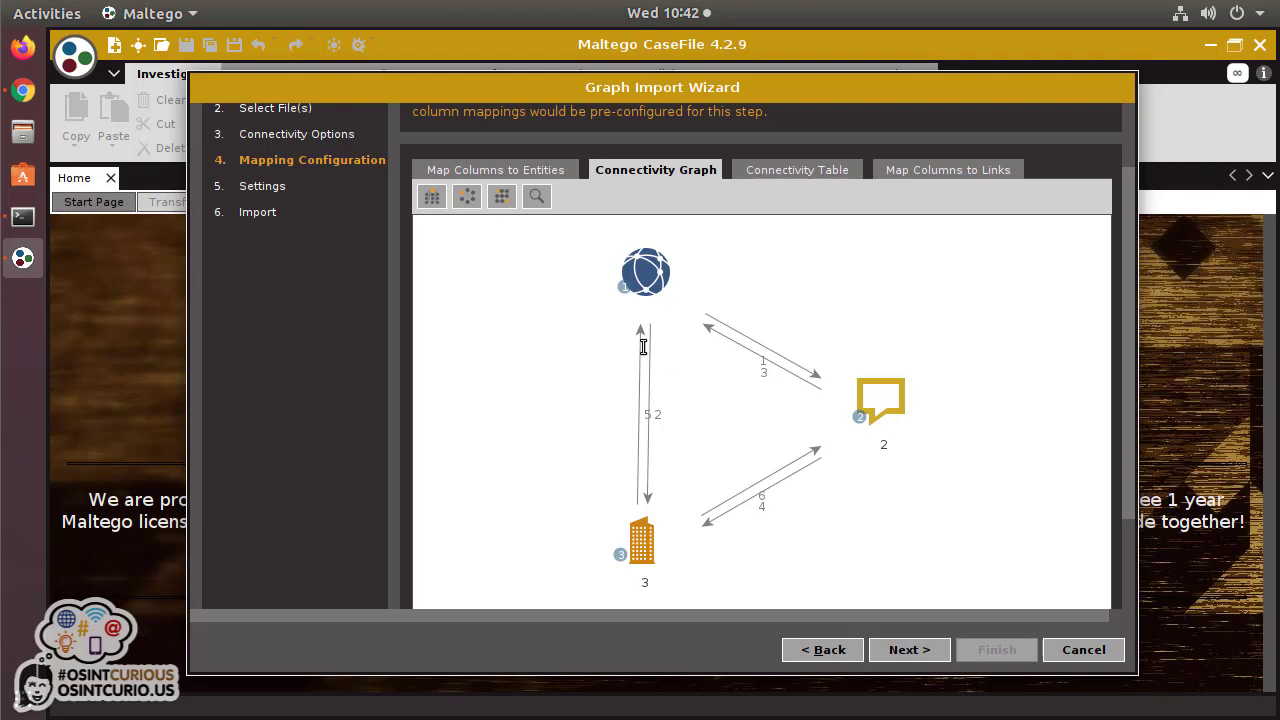
pyautogui.click(640, 383)
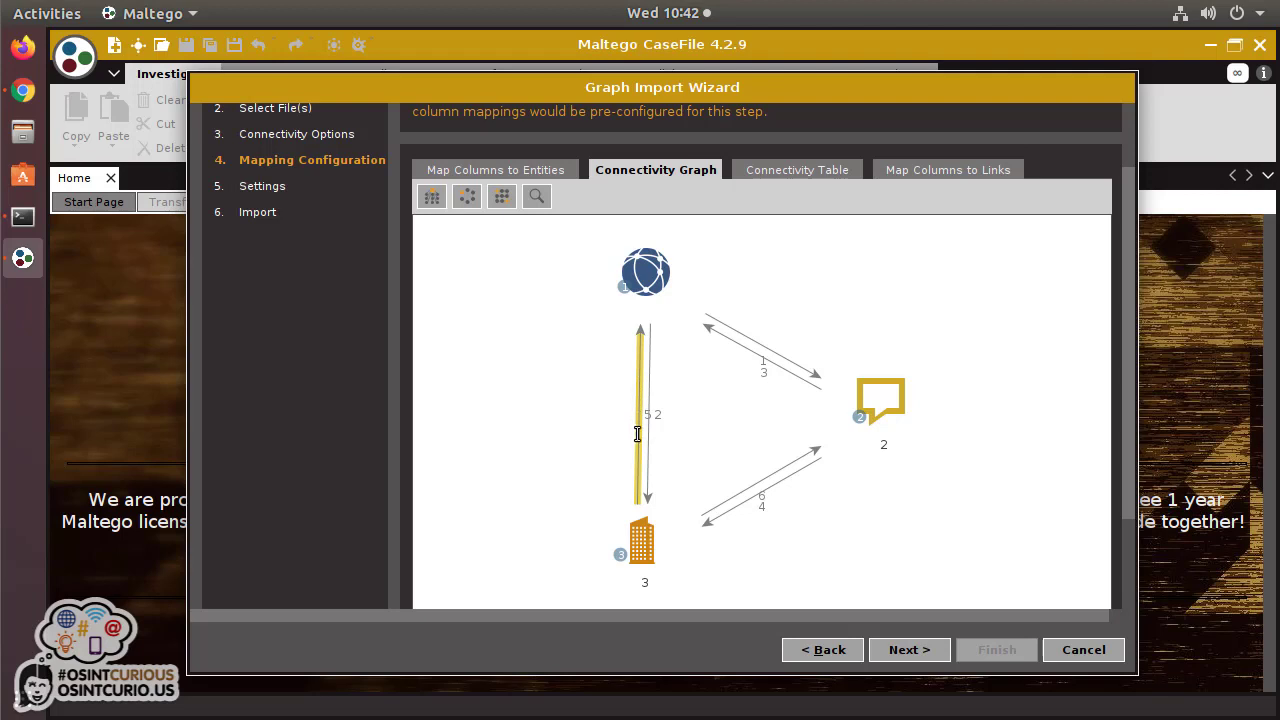
pyautogui.press('Delete')
pyautogui.click(737, 347)
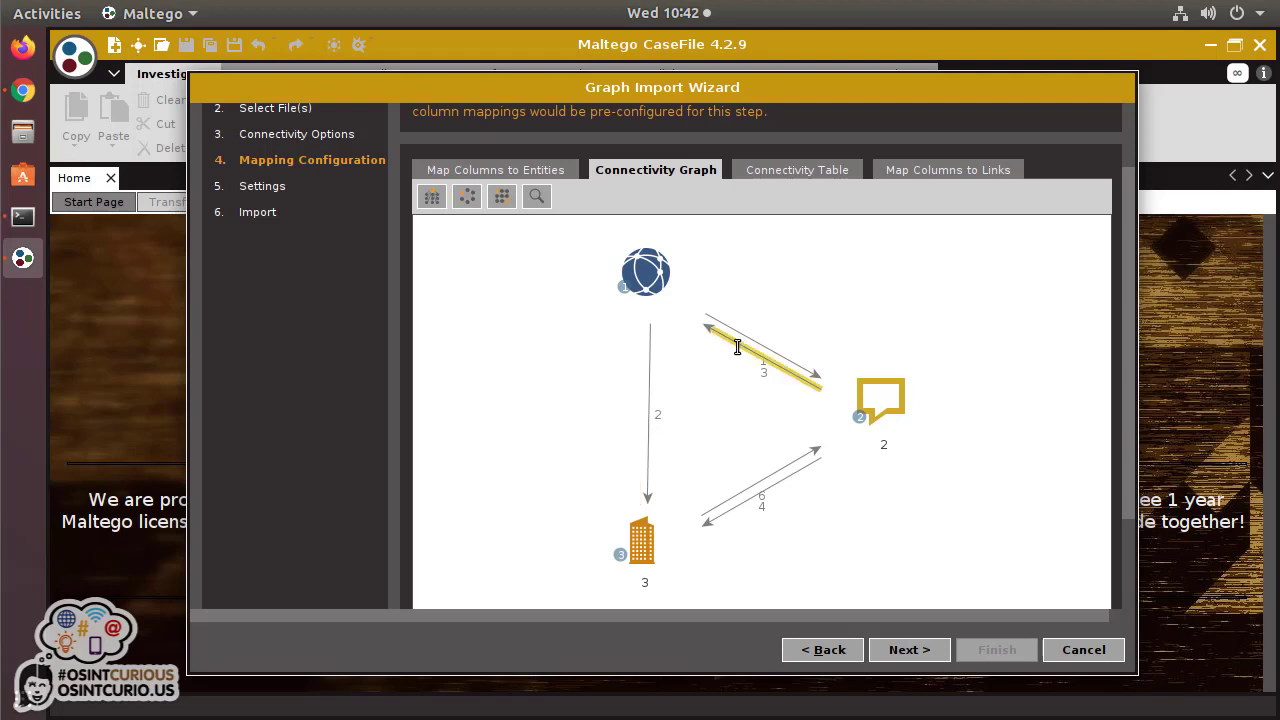
pyautogui.press('Delete')
pyautogui.click(761, 495)
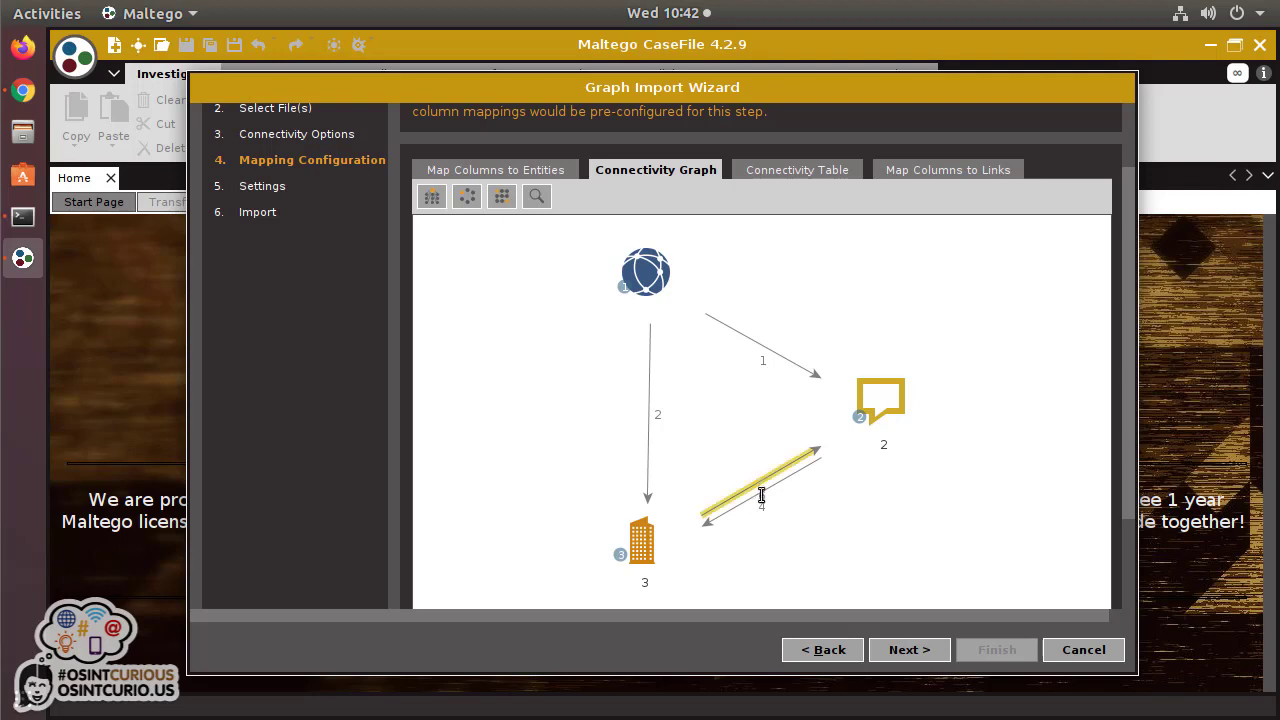
pyautogui.press('Delete')
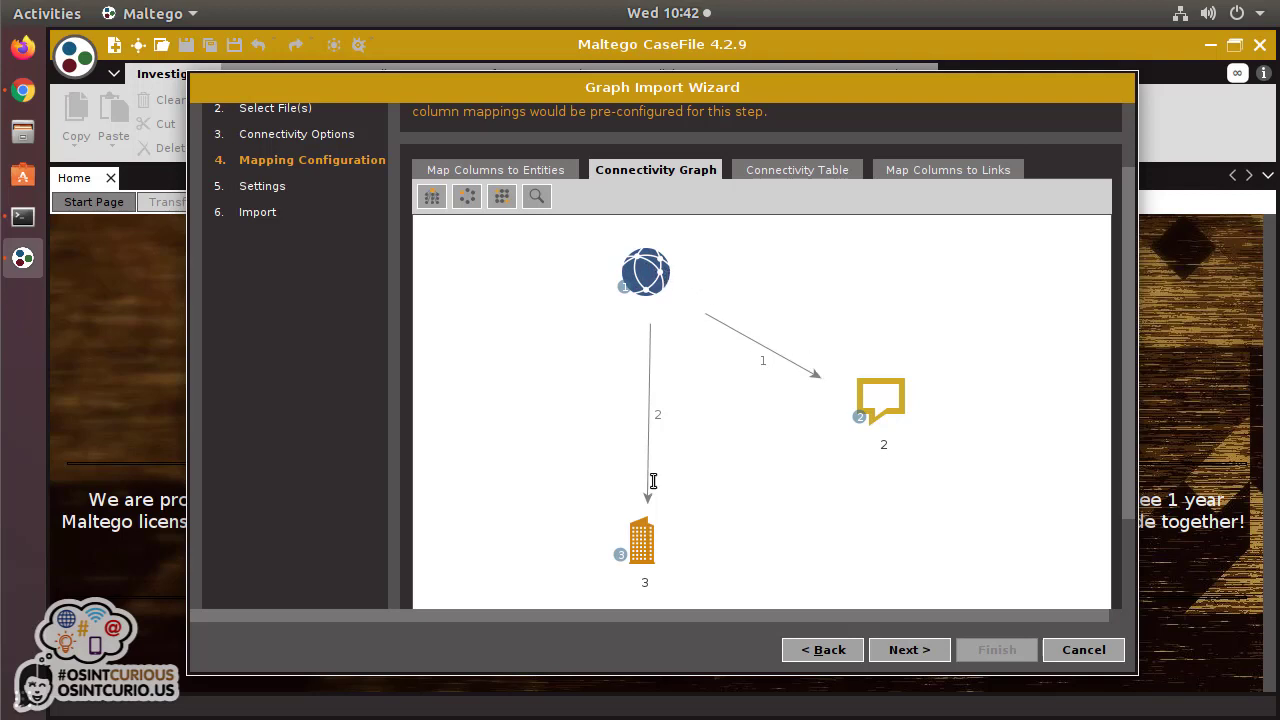
# - Import all rows with the default settings and finish the wizard to open the graph
pyautogui.click(909, 650)
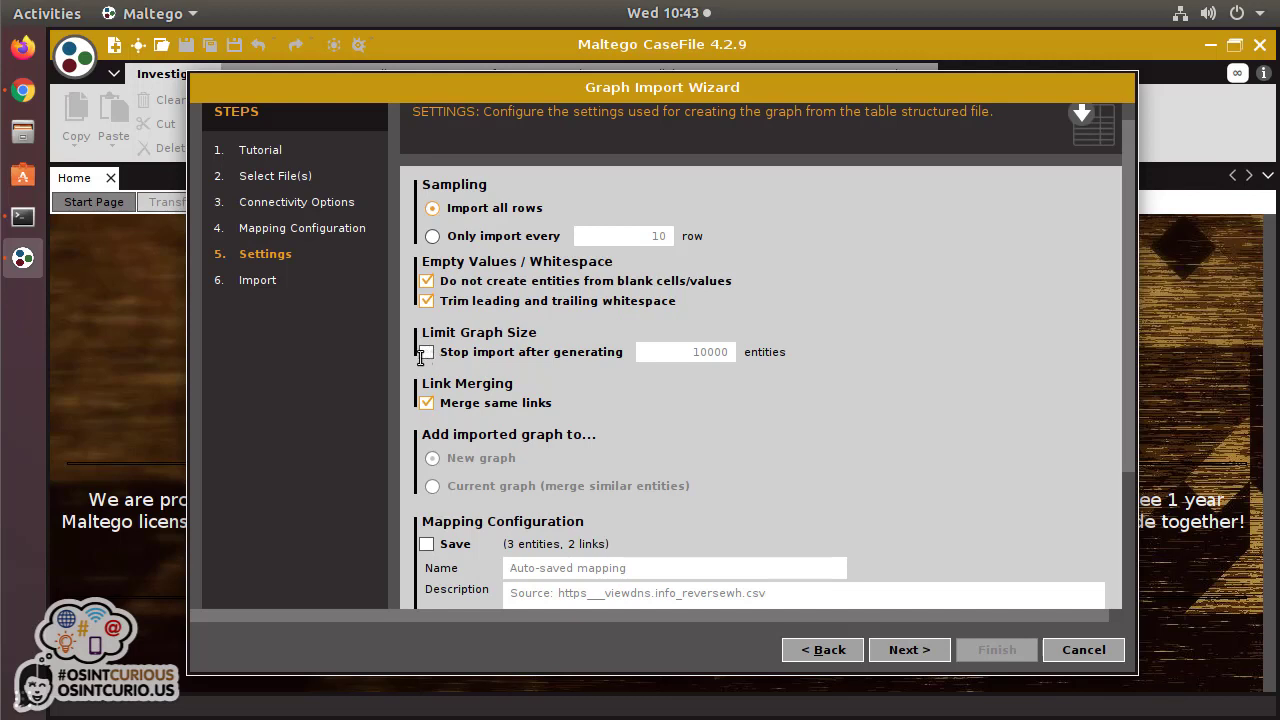
pyautogui.click(929, 652)
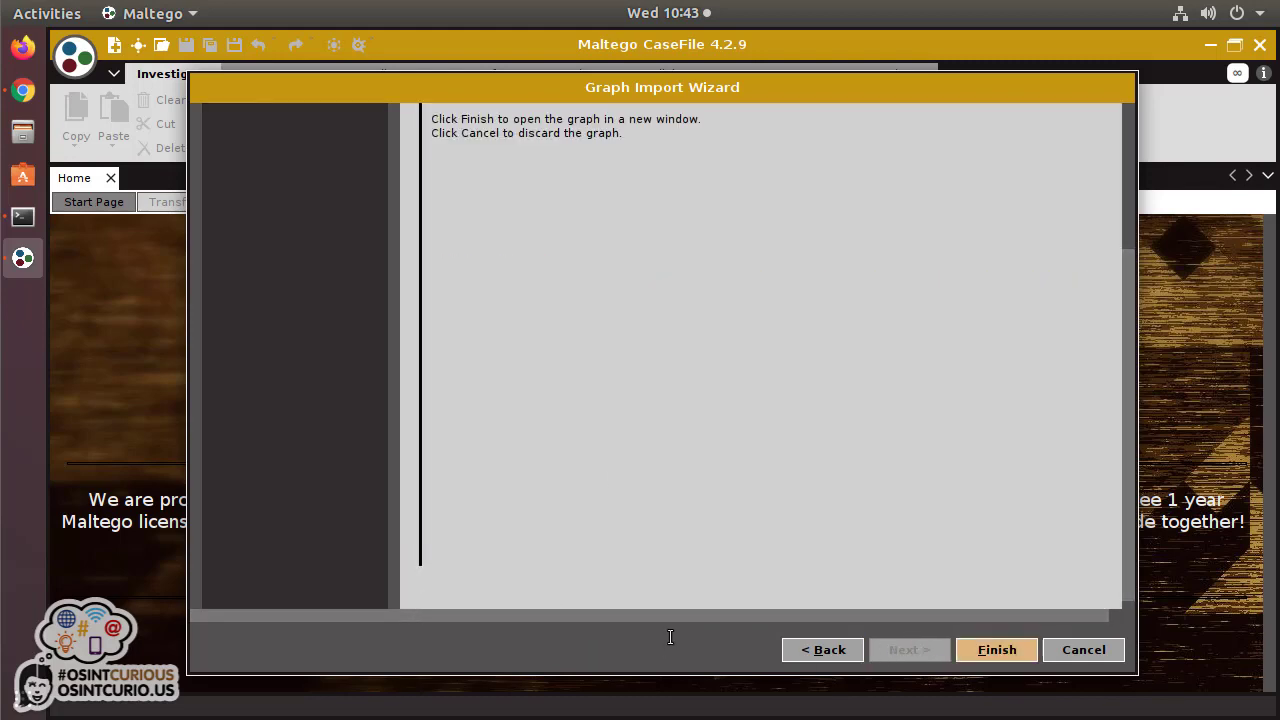
pyautogui.click(988, 651)
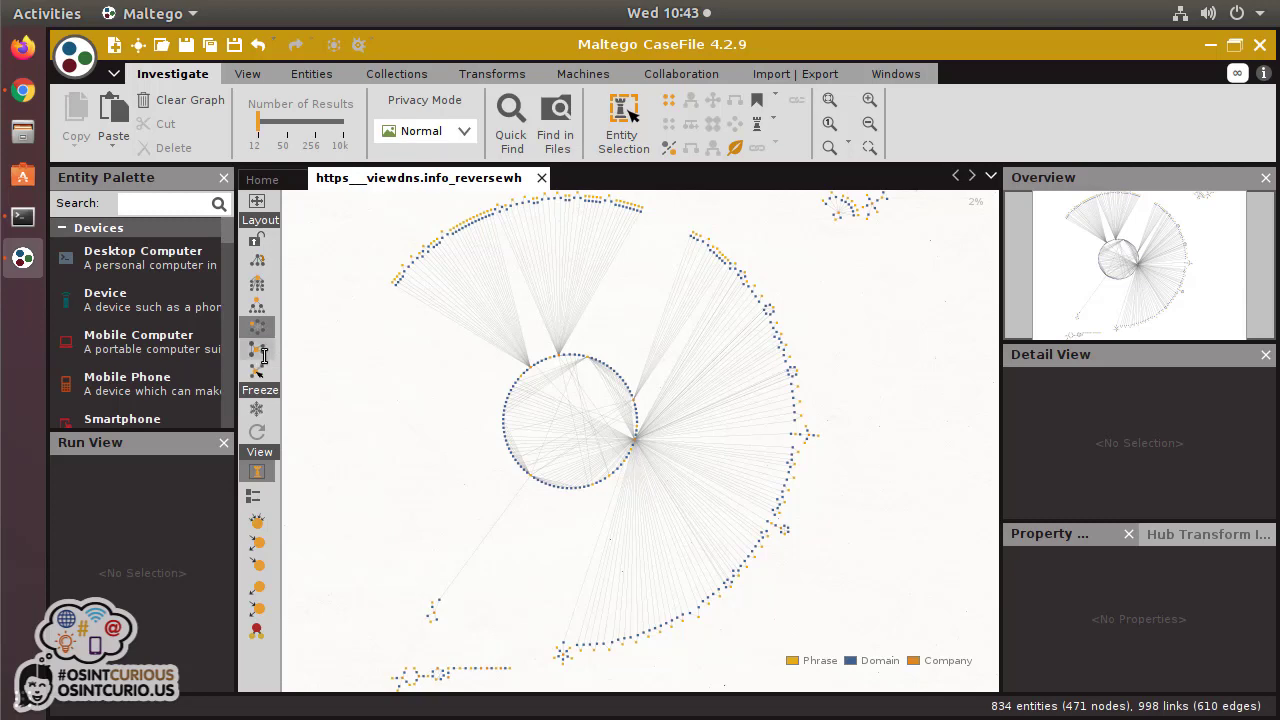
# - Rearrange the imported graph with the Organic layout and examine the company node at the centre of the largest cluster
pyautogui.click(260, 352)
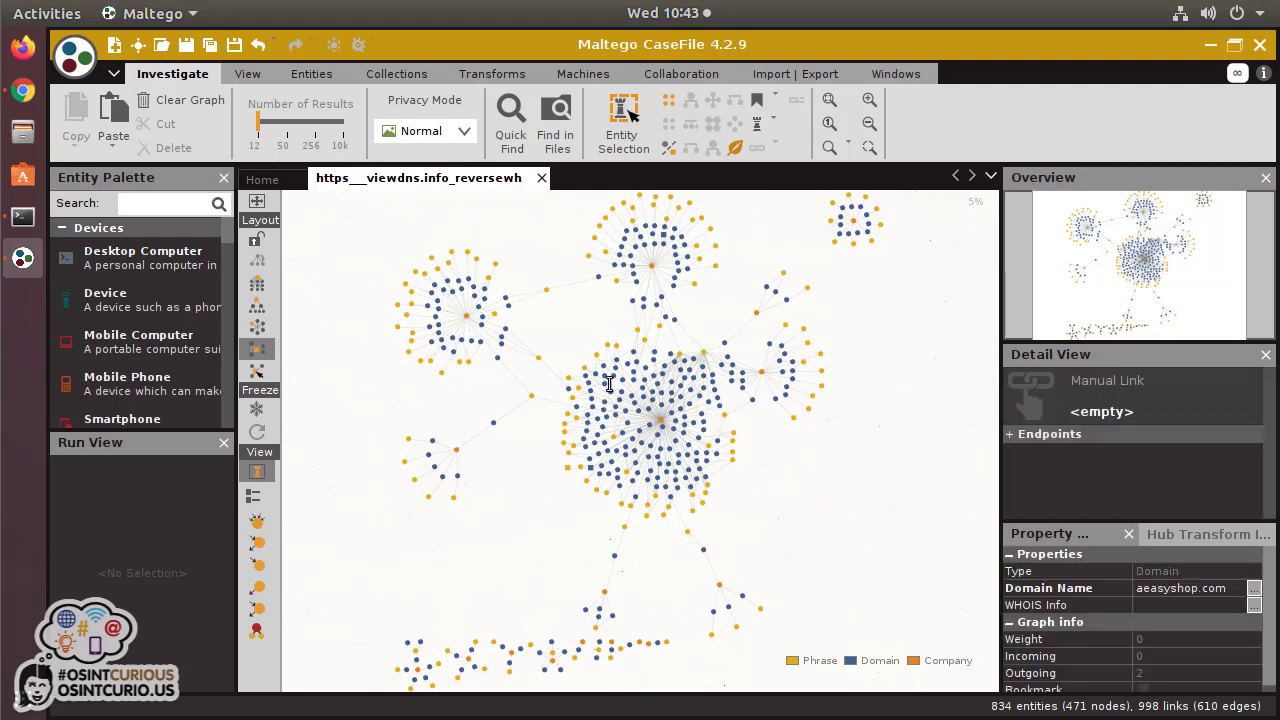
pyautogui.scroll(3, 600, 400)
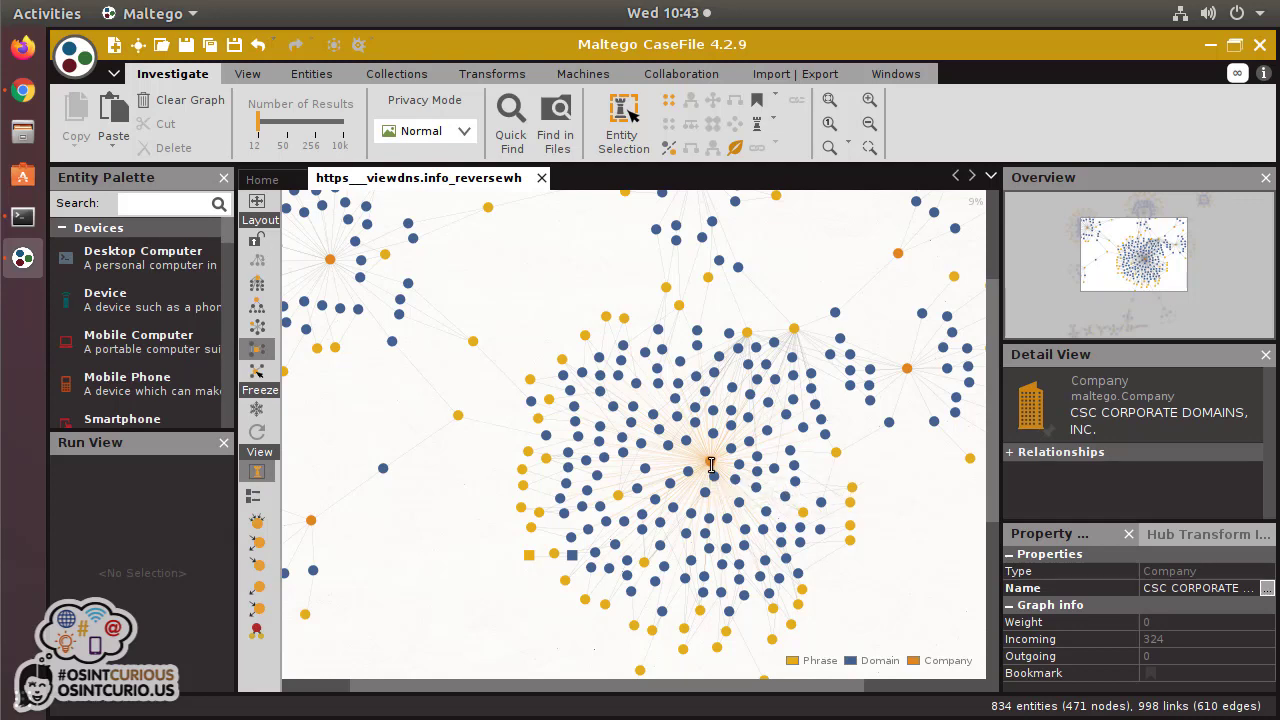
# - Compare the registrar company nodes at the centres of the largest cluster and the two big clusters above it
pyautogui.click(711, 464)
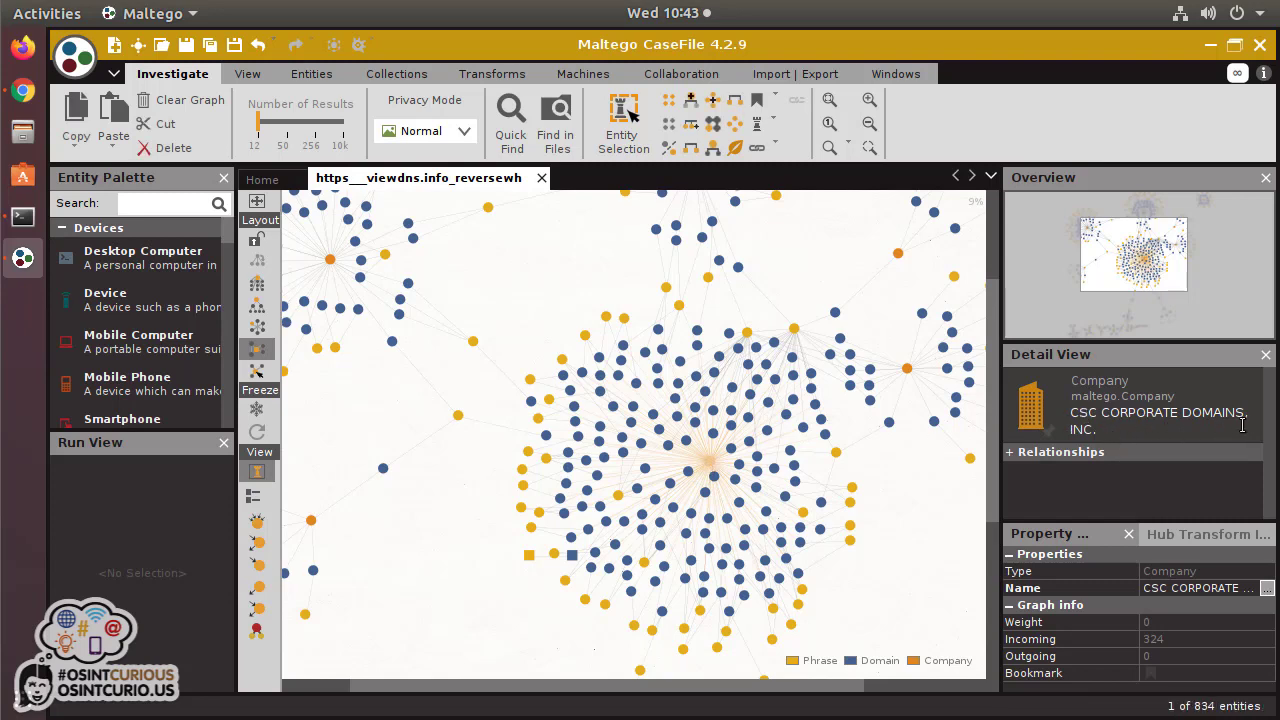
pyautogui.click(577, 451)
pyautogui.moveTo(426, 481); pyautogui.dragTo(597, 611)
pyautogui.click(505, 389)
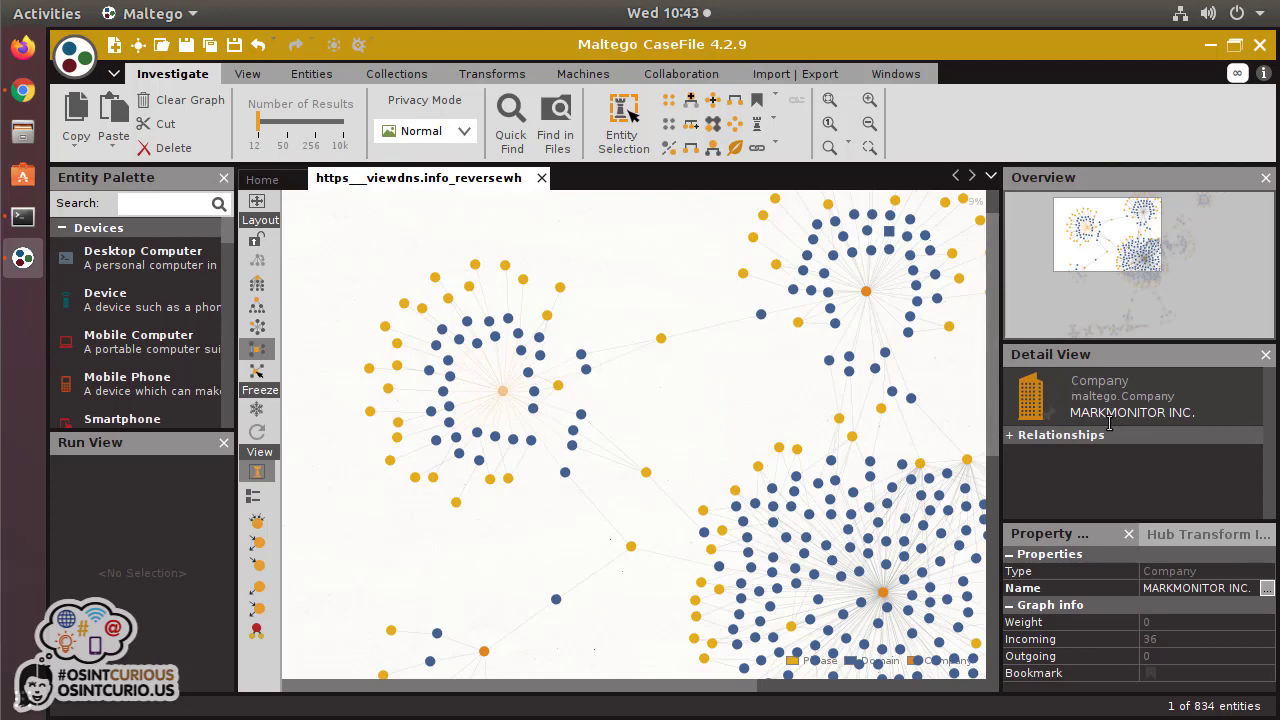
pyautogui.click(866, 291)
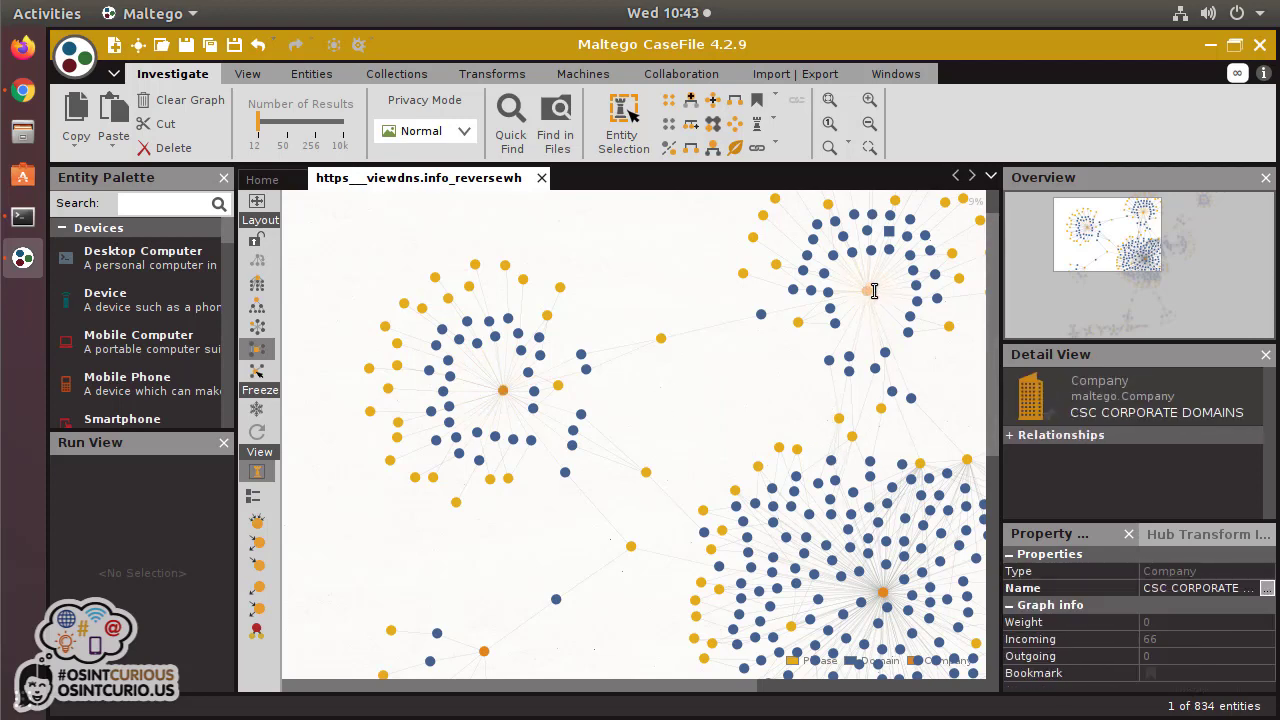
pyautogui.moveTo(937, 401); pyautogui.dragTo(720, 395)
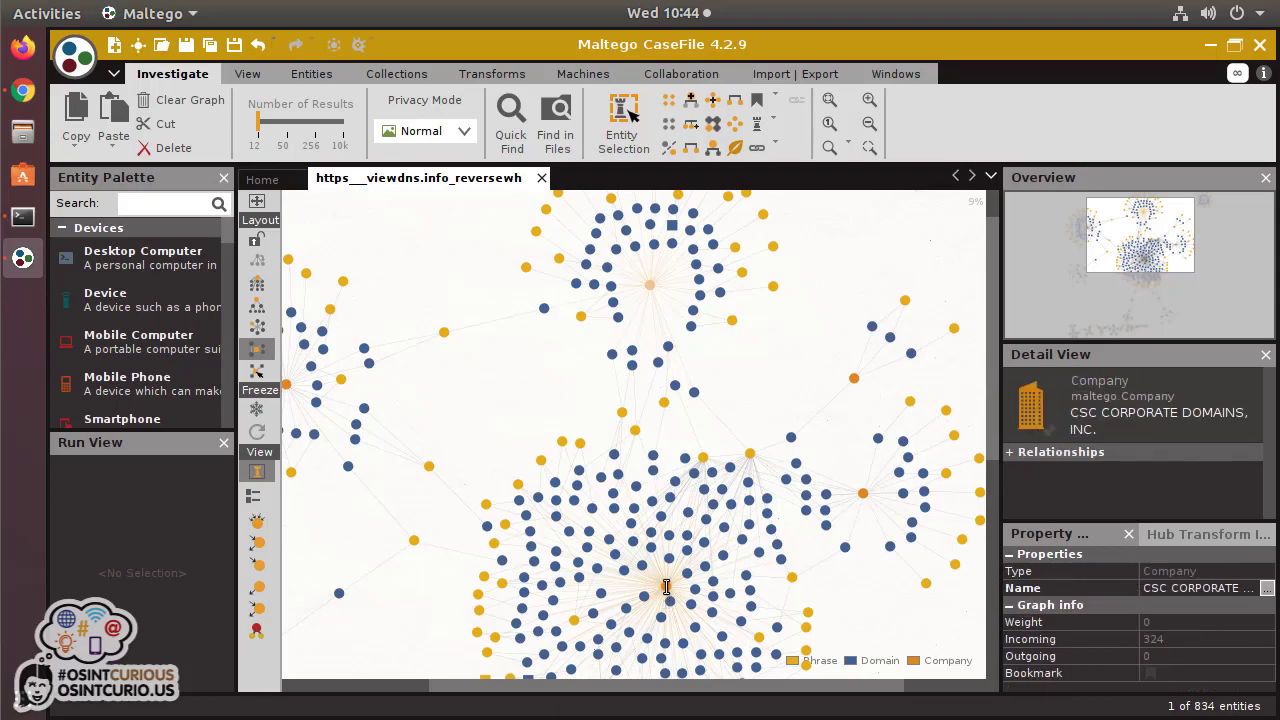
# - Examine the domains linked to the CSC CORPORATE DOMAINS, INC. node in the largest cluster
pyautogui.scroll(5, 666, 587)
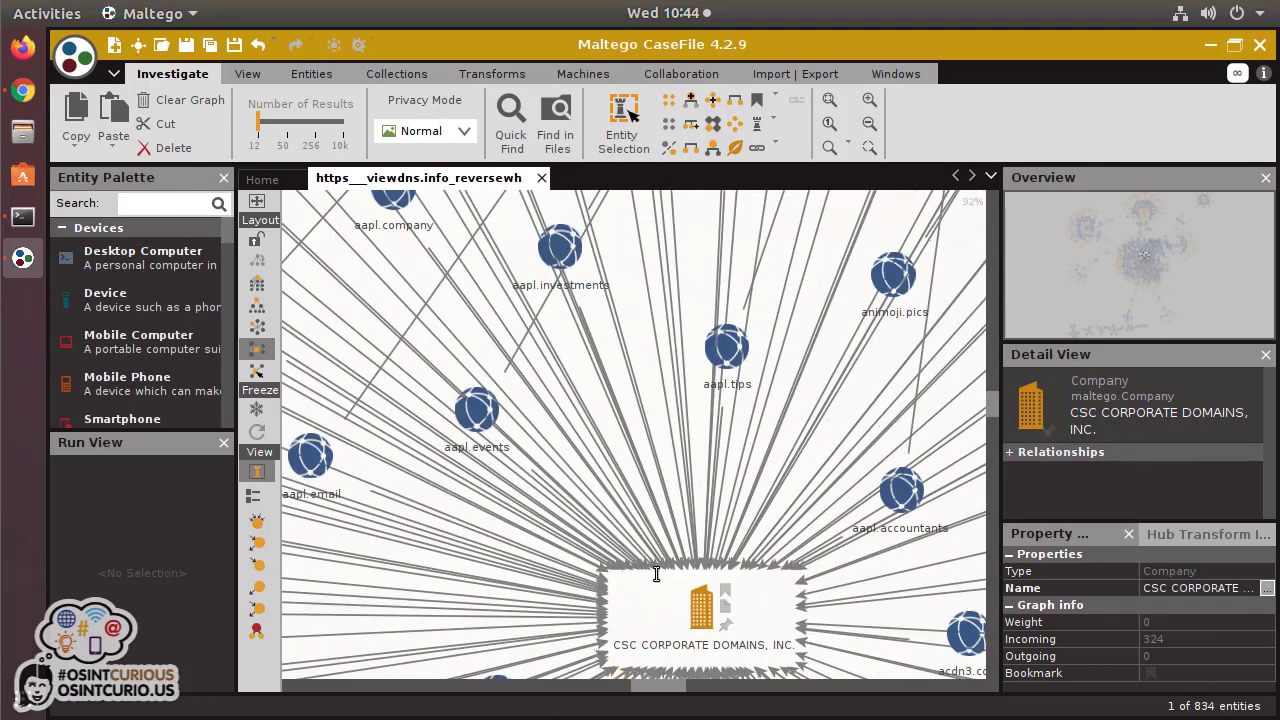
pyautogui.moveTo(793, 493); pyautogui.dragTo(746, 311)
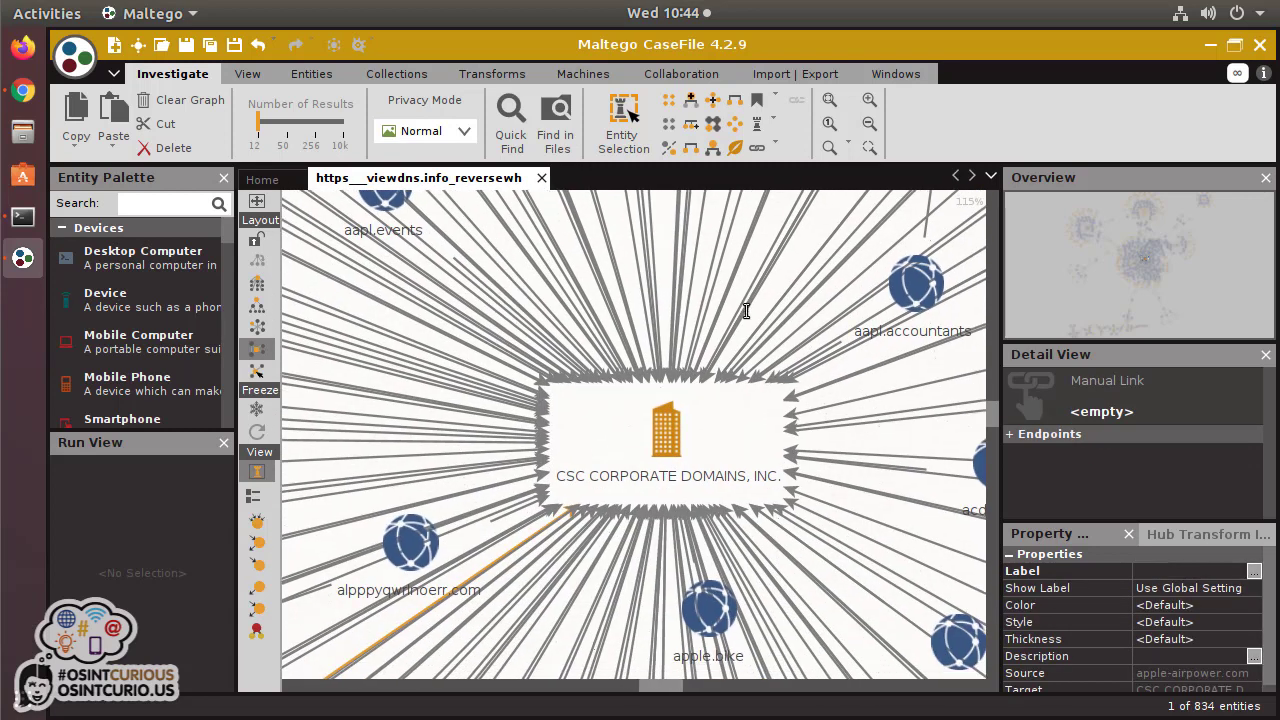
pyautogui.click(673, 433)
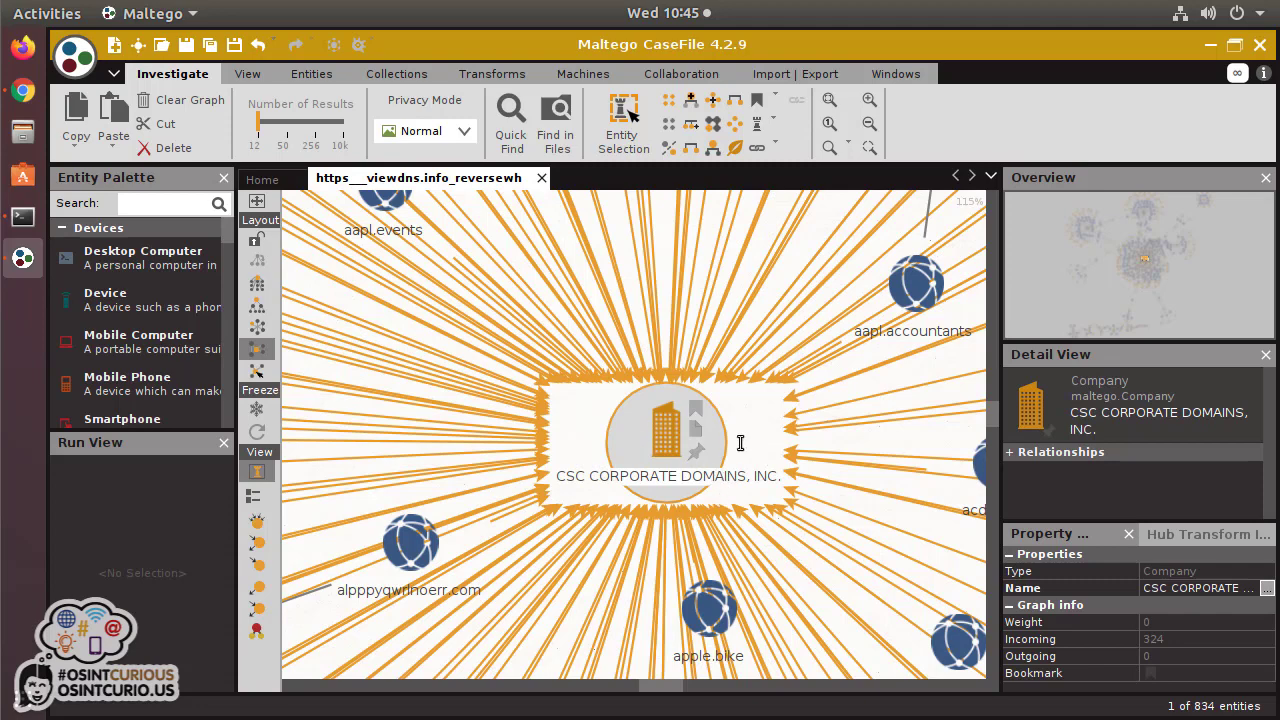
pyautogui.scroll(-5, 714, 452)
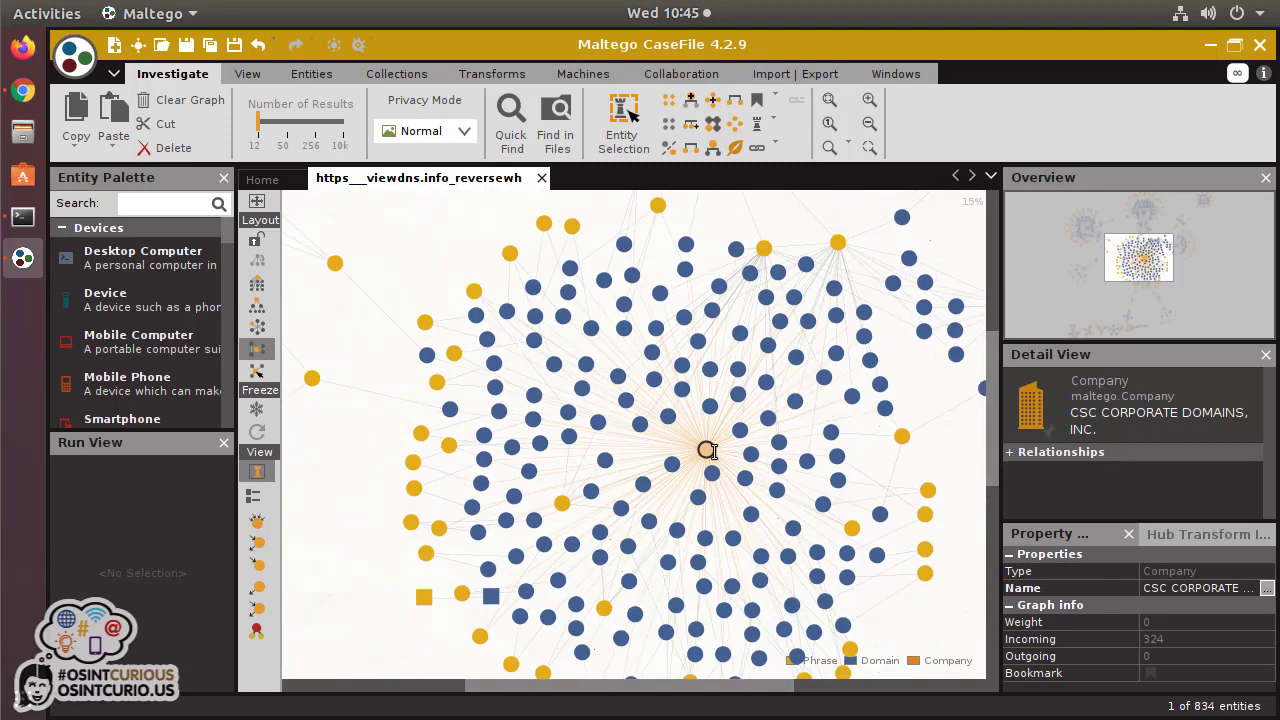
# - Survey the smaller registrar clusters surrounding the largest cluster
pyautogui.moveTo(852, 340)
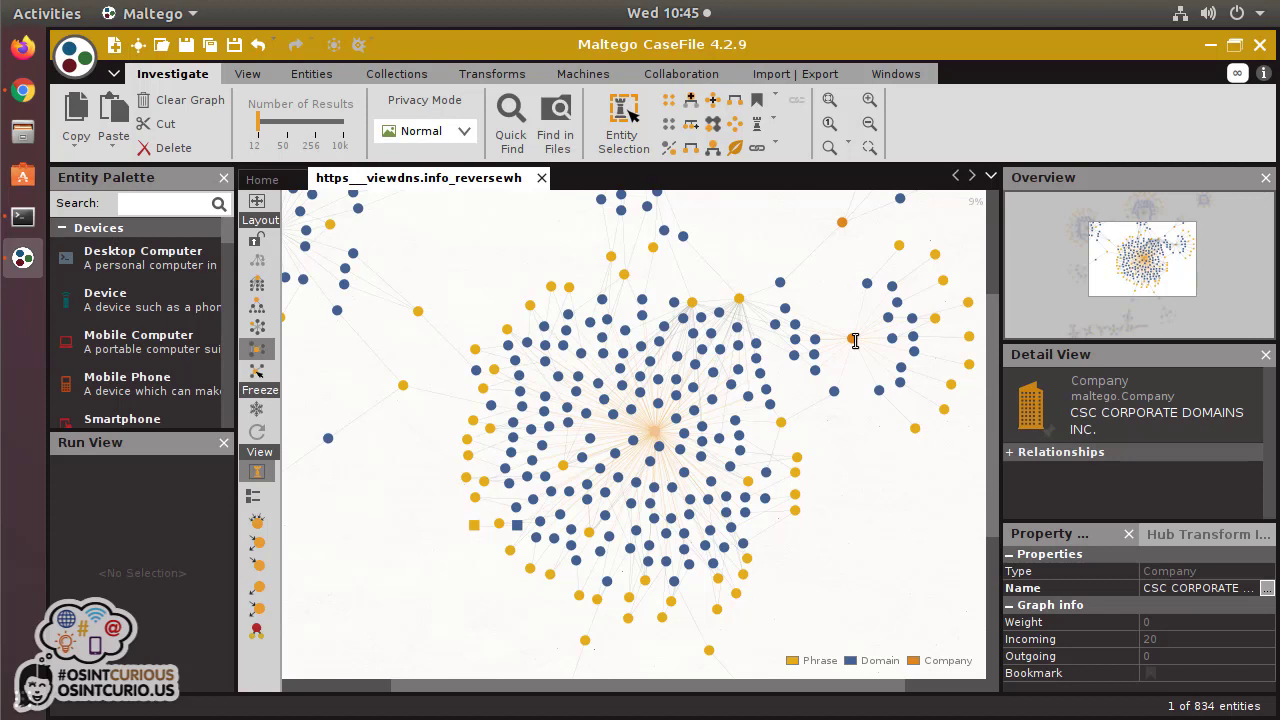
pyautogui.moveTo(343, 506); pyautogui.dragTo(571, 391)
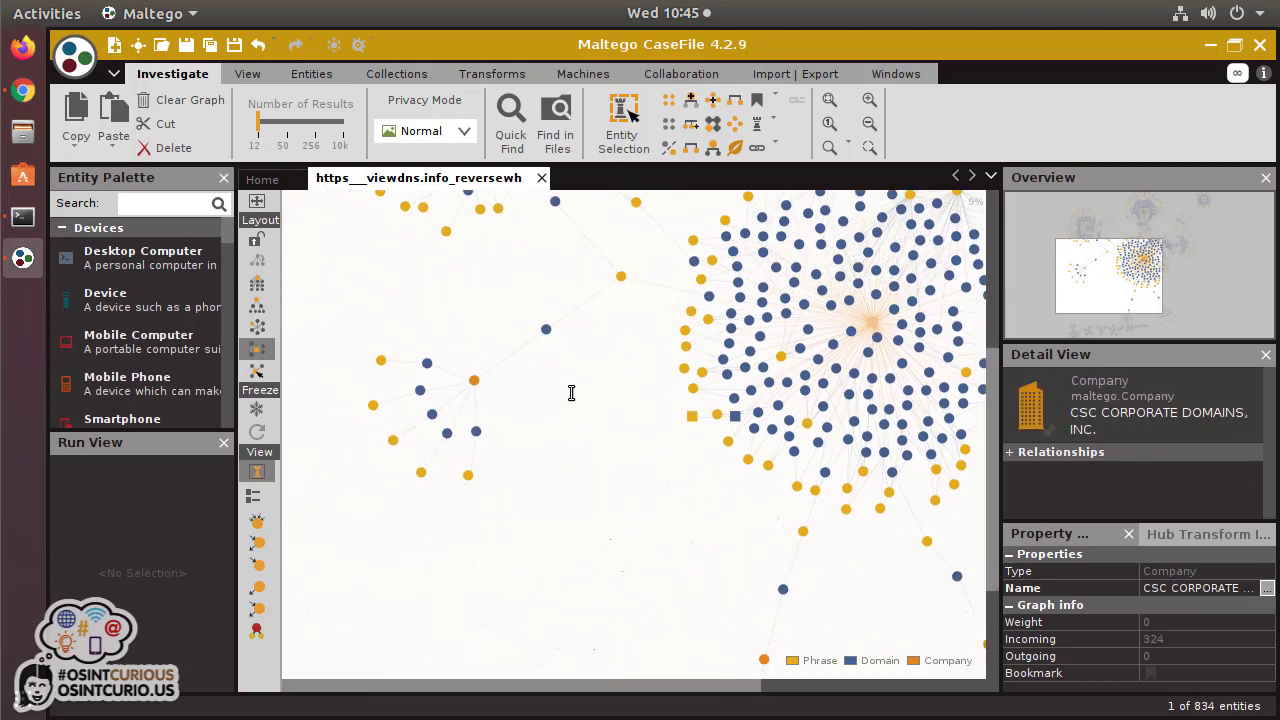
pyautogui.moveTo(508, 281); pyautogui.dragTo(495, 540)
pyautogui.moveTo(637, 623); pyautogui.dragTo(370, 434)
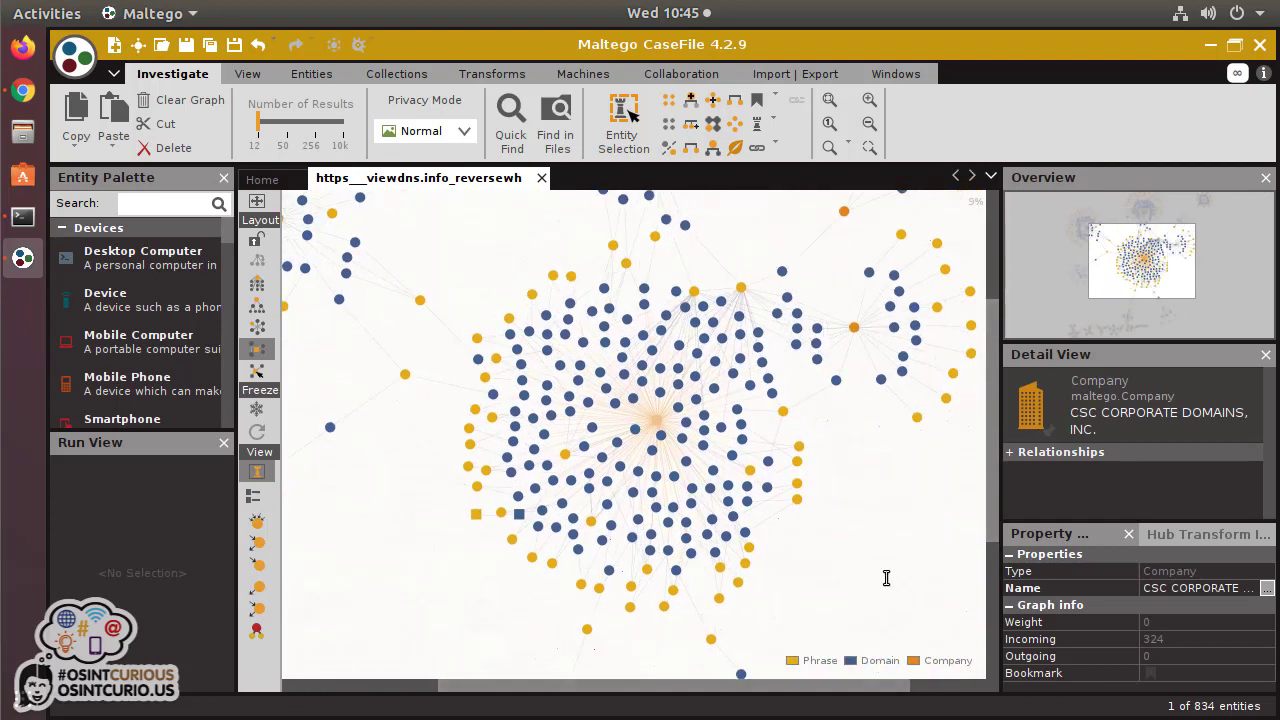
pyautogui.moveTo(828, 483); pyautogui.dragTo(550, 642)
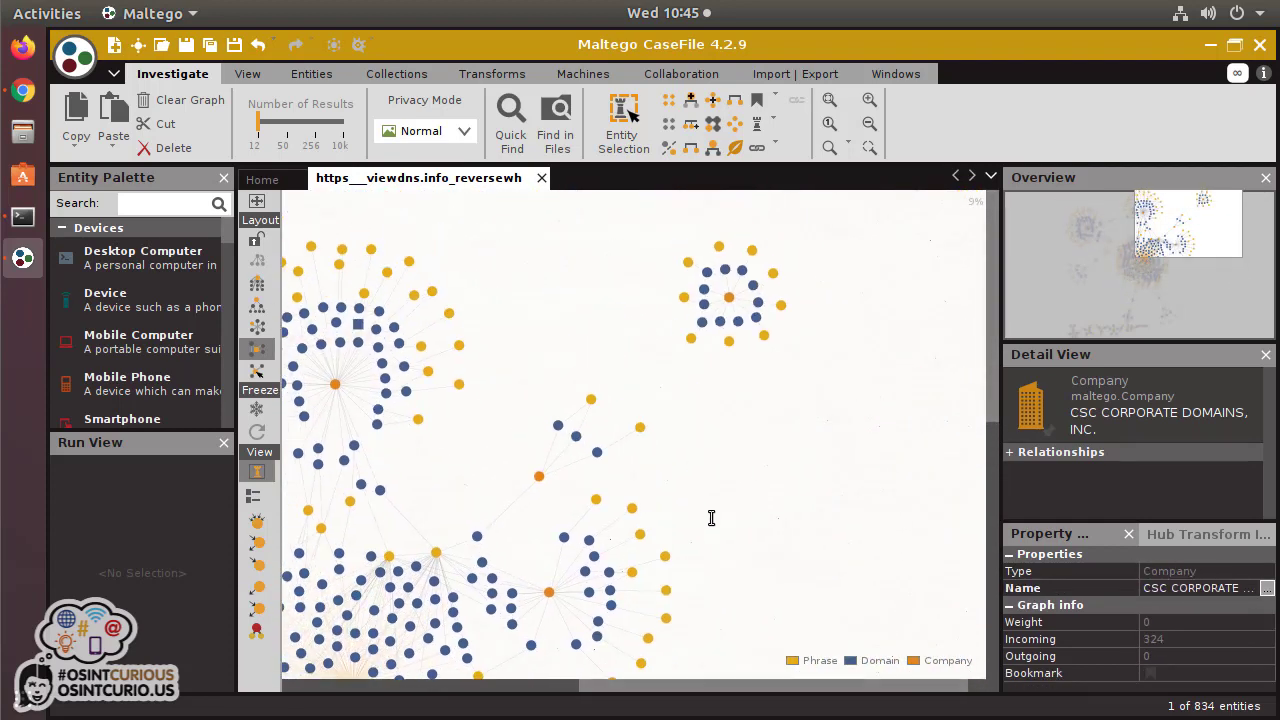
# - Examine the small CSC CORPORATE DOMAINS, INC cluster, following apple.cam and applecare.cam to their creation date node
pyautogui.scroll(3, 580, 475)
pyautogui.scroll(8, 534, 463)
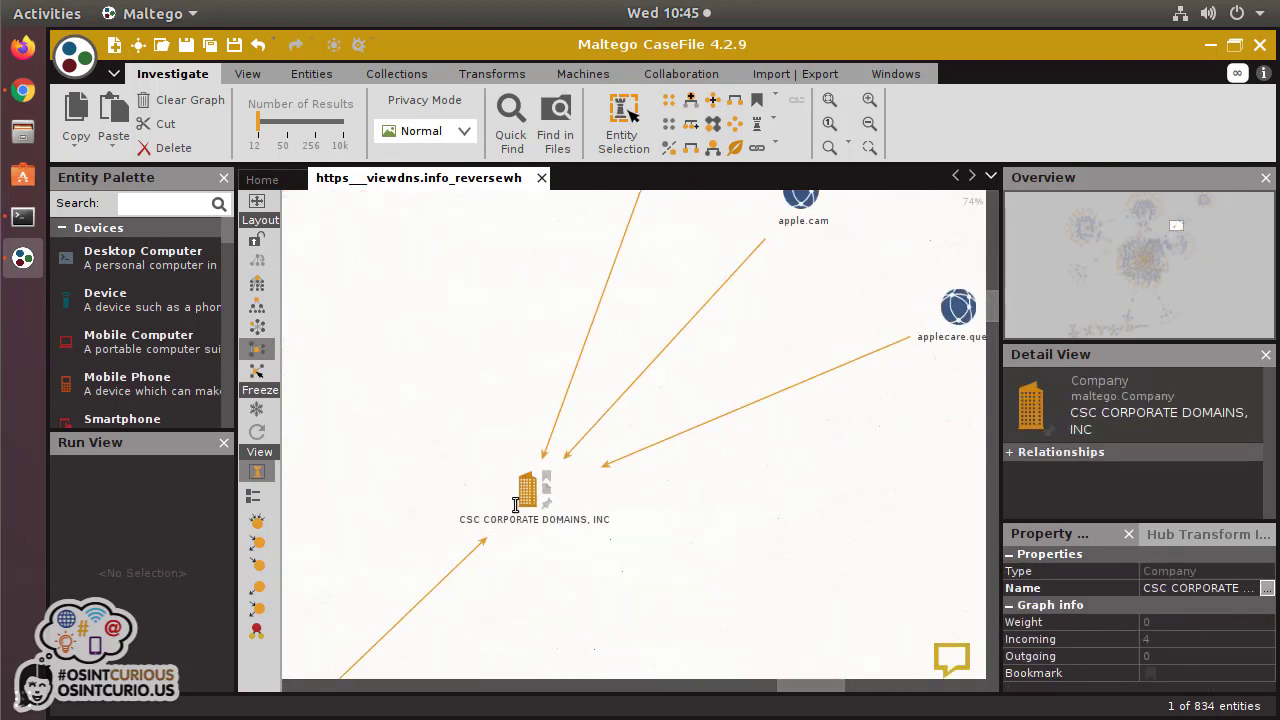
pyautogui.moveTo(727, 273); pyautogui.dragTo(646, 466)
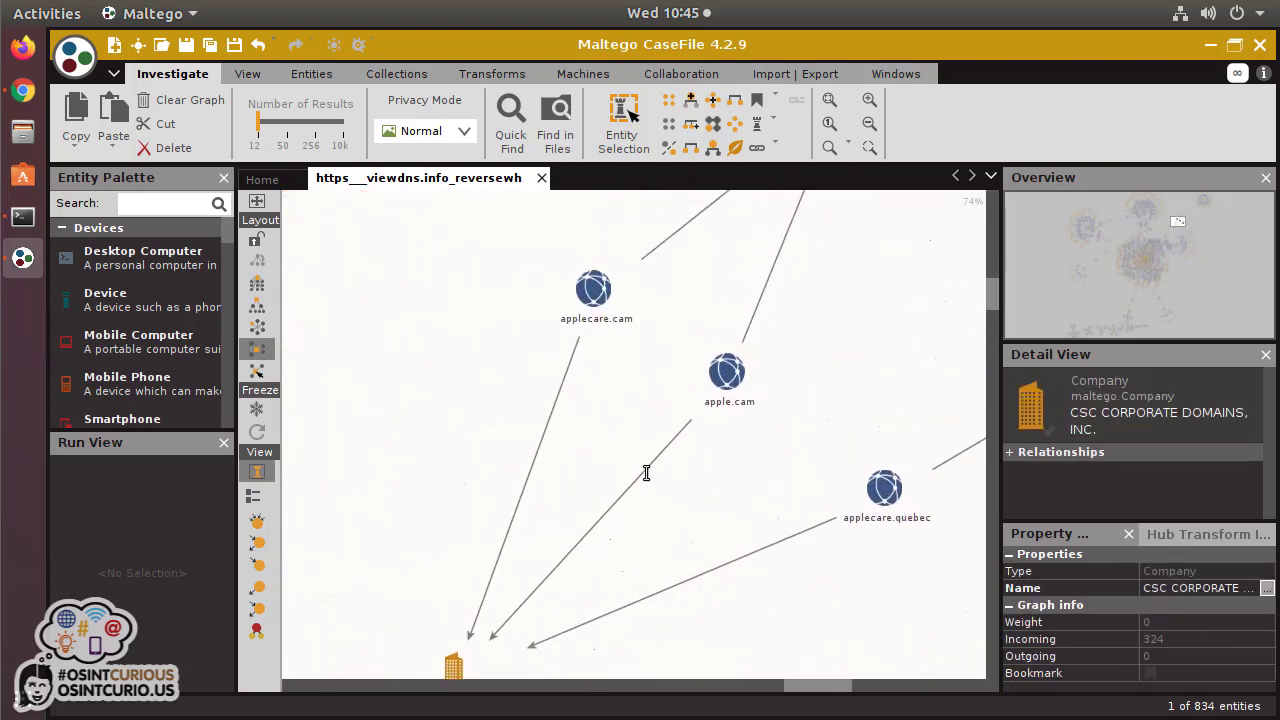
pyautogui.click(731, 430)
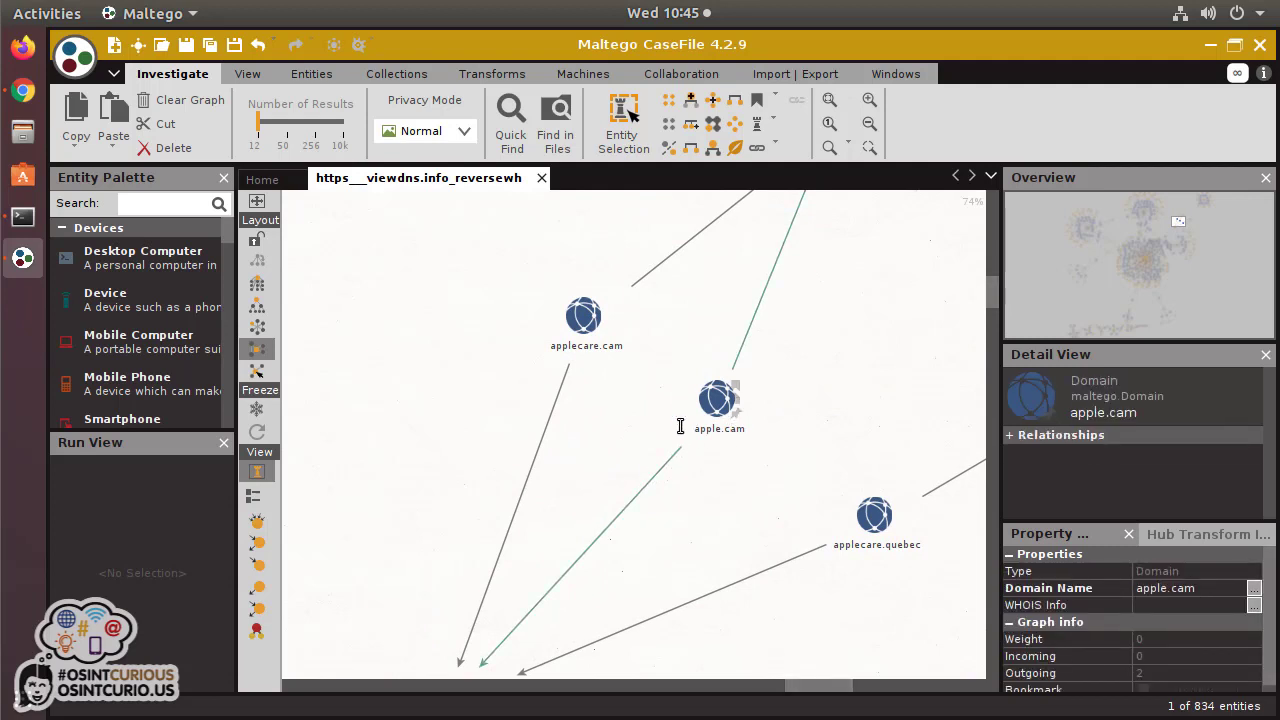
pyautogui.click(589, 352)
pyautogui.click(768, 272)
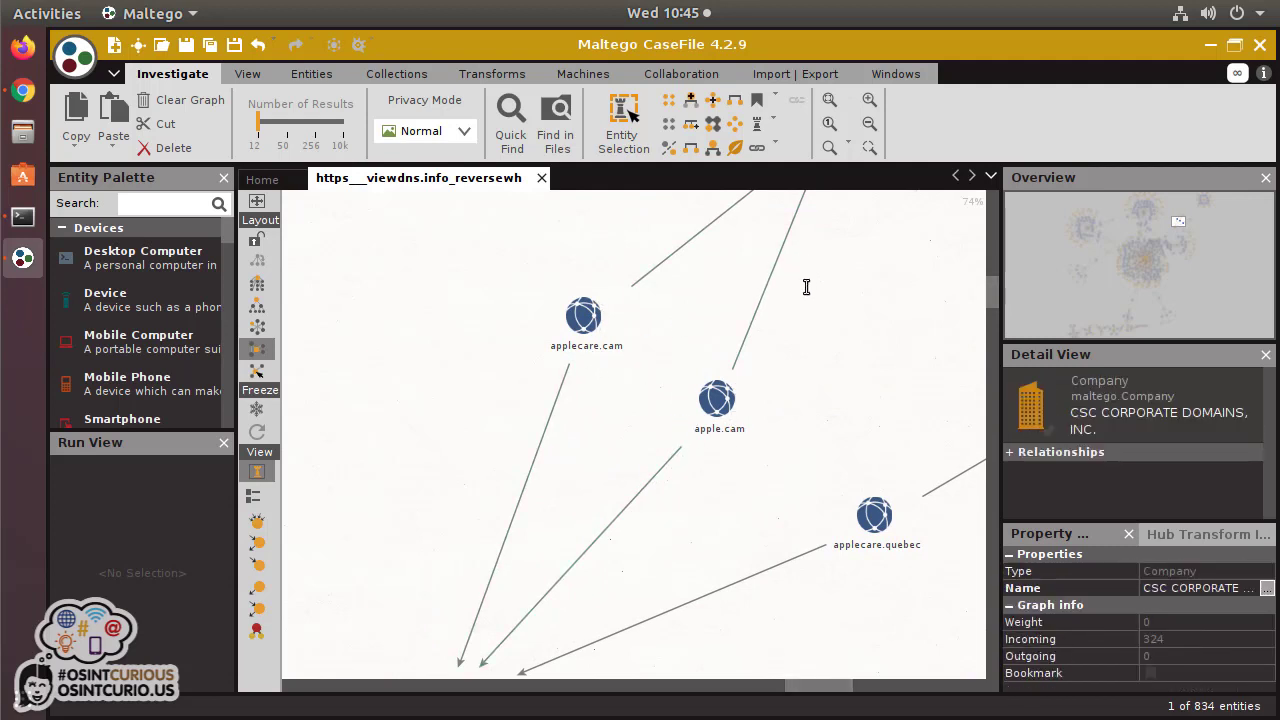
pyautogui.moveTo(806, 283); pyautogui.dragTo(691, 440)
pyautogui.click(500, 473)
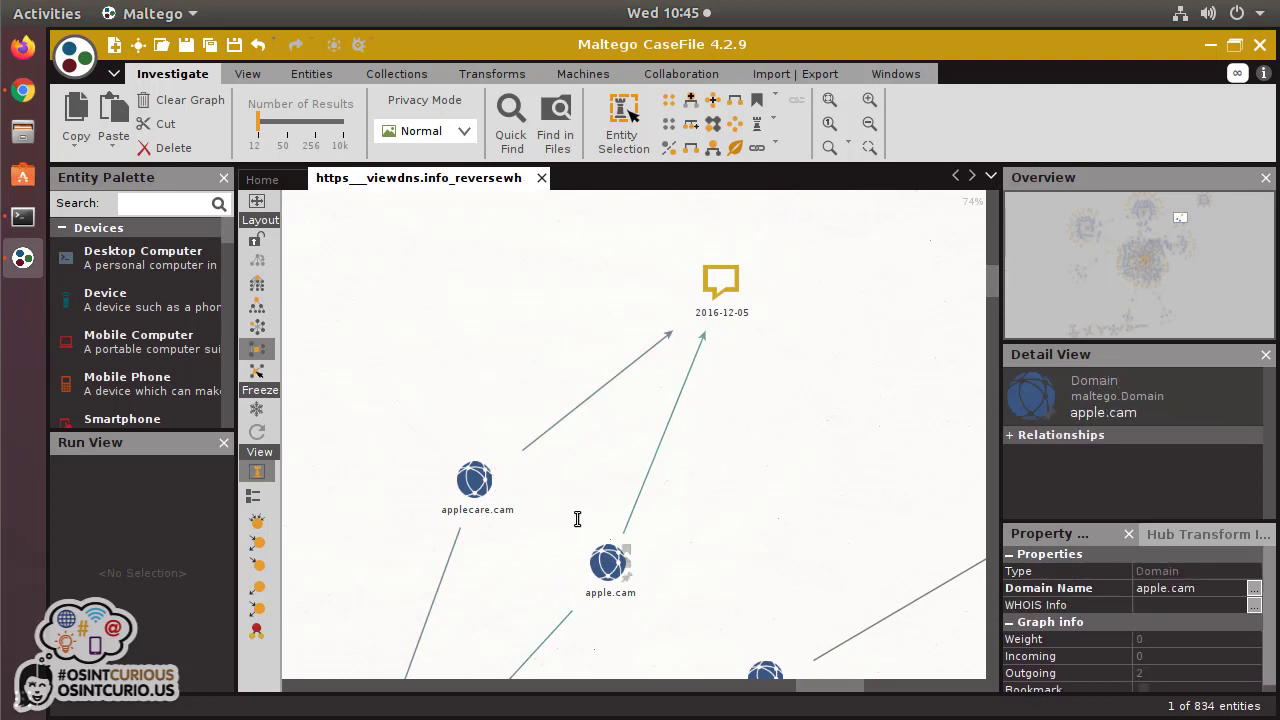
pyautogui.click(706, 302)
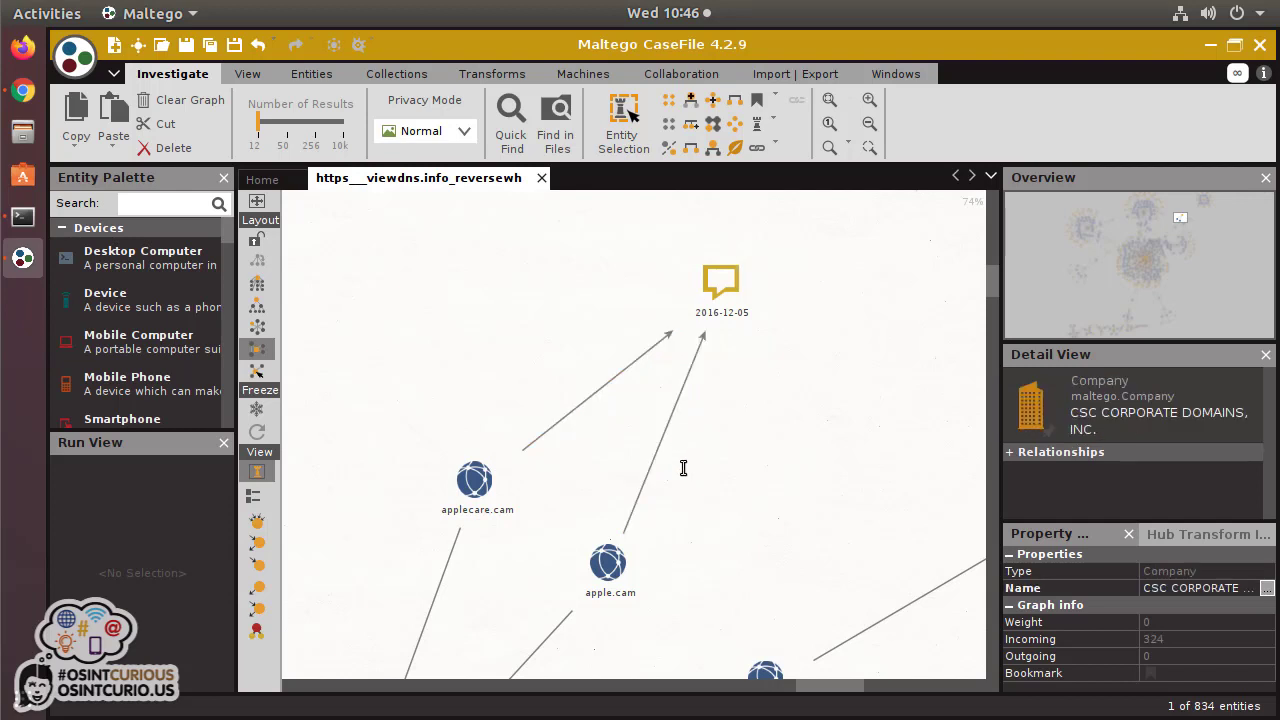
# - Examine the isolated MARKMONITOR, INC. cluster, checking which of its domains share a creation date node
pyautogui.scroll(-6, 683, 468)
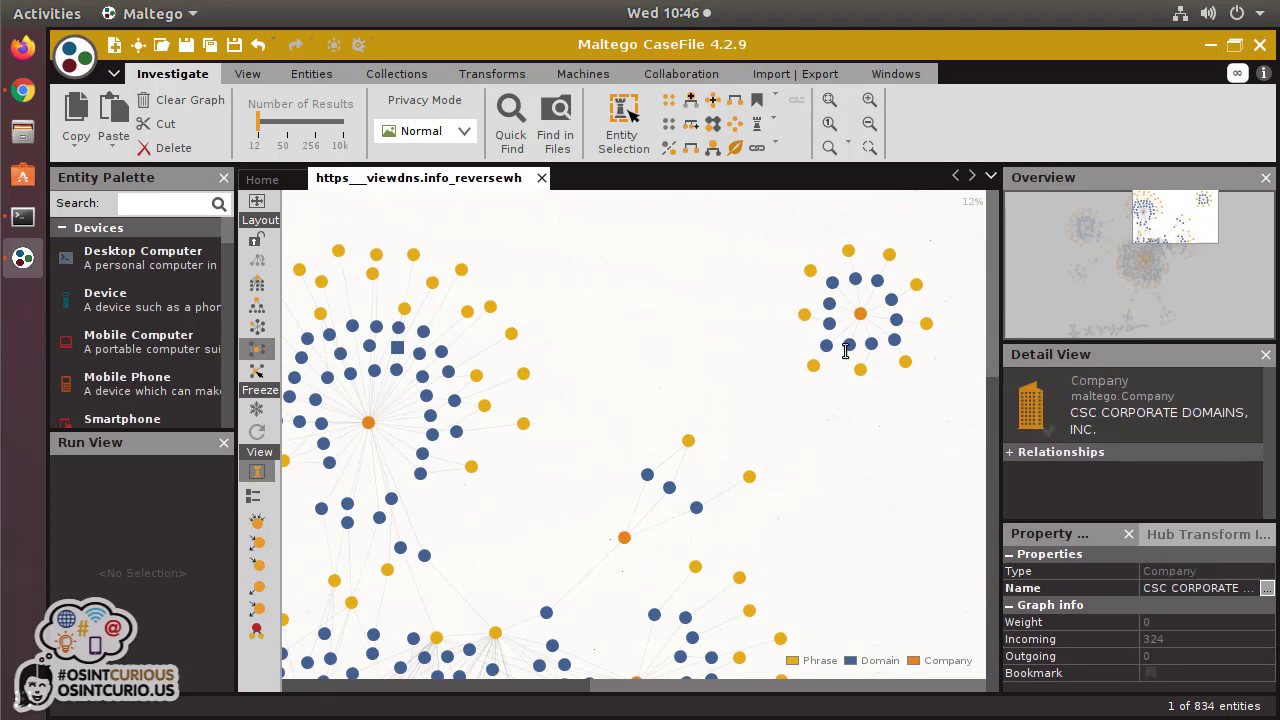
pyautogui.scroll(1, 893, 297)
pyautogui.scroll(4, 893, 297)
pyautogui.scroll(4, 737, 393)
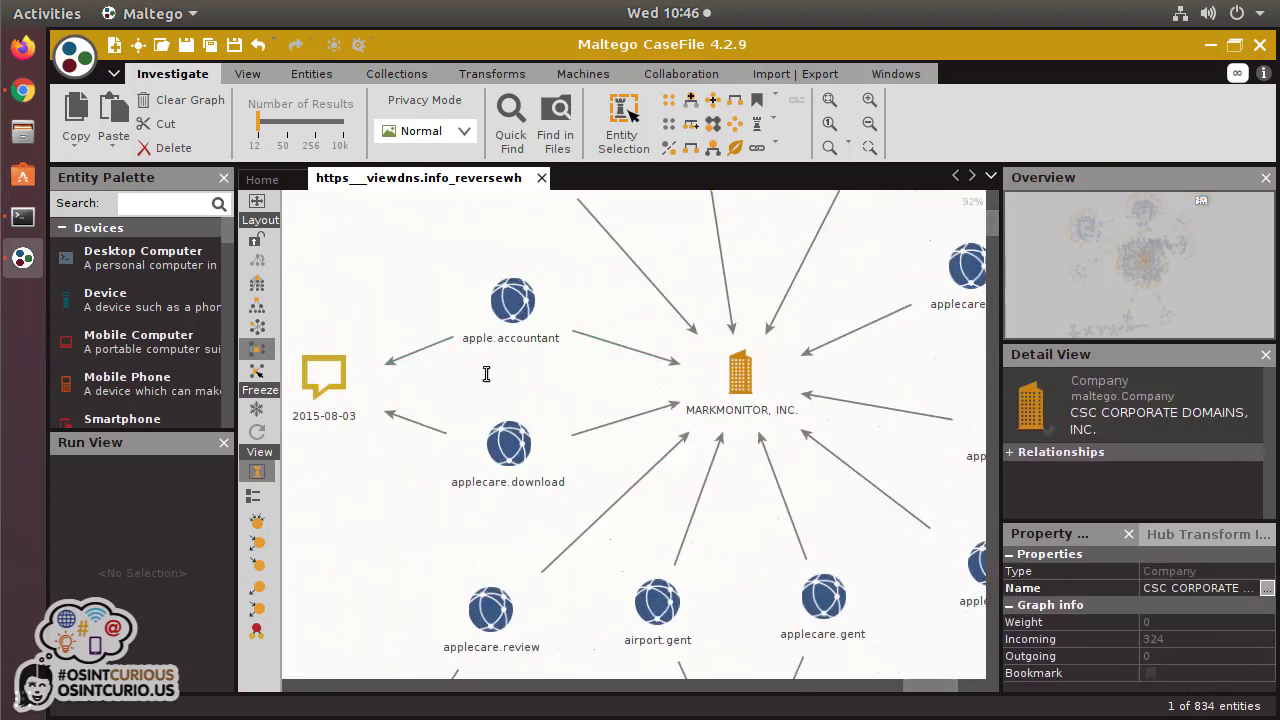
pyautogui.moveTo(476, 381); pyautogui.dragTo(672, 329)
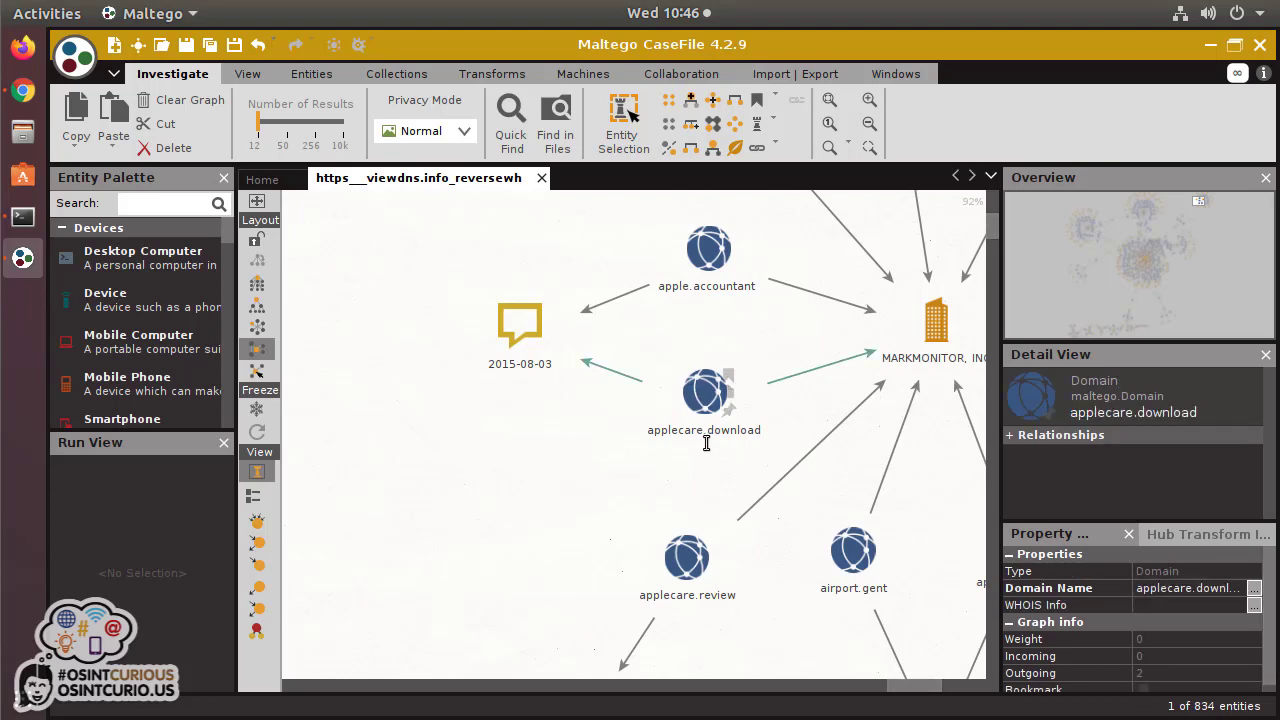
pyautogui.moveTo(718, 449); pyautogui.dragTo(671, 437)
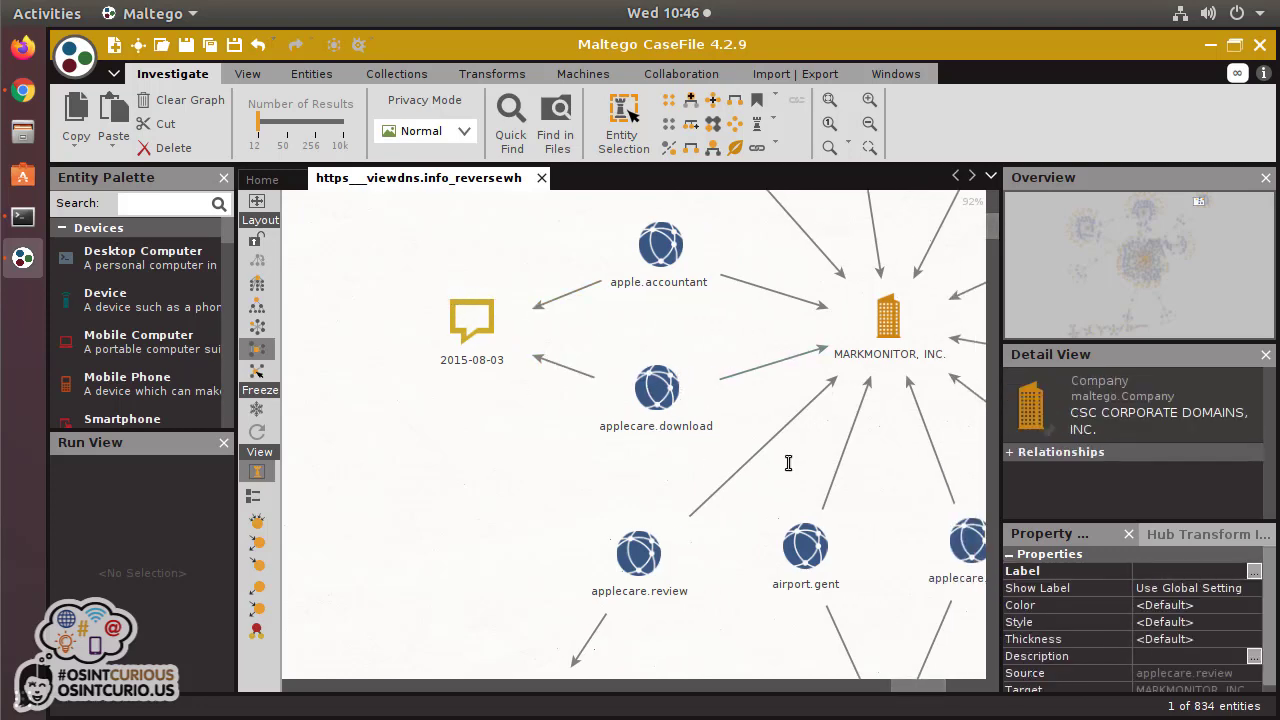
pyautogui.moveTo(786, 460); pyautogui.dragTo(592, 437)
pyautogui.moveTo(786, 392); pyautogui.dragTo(647, 221)
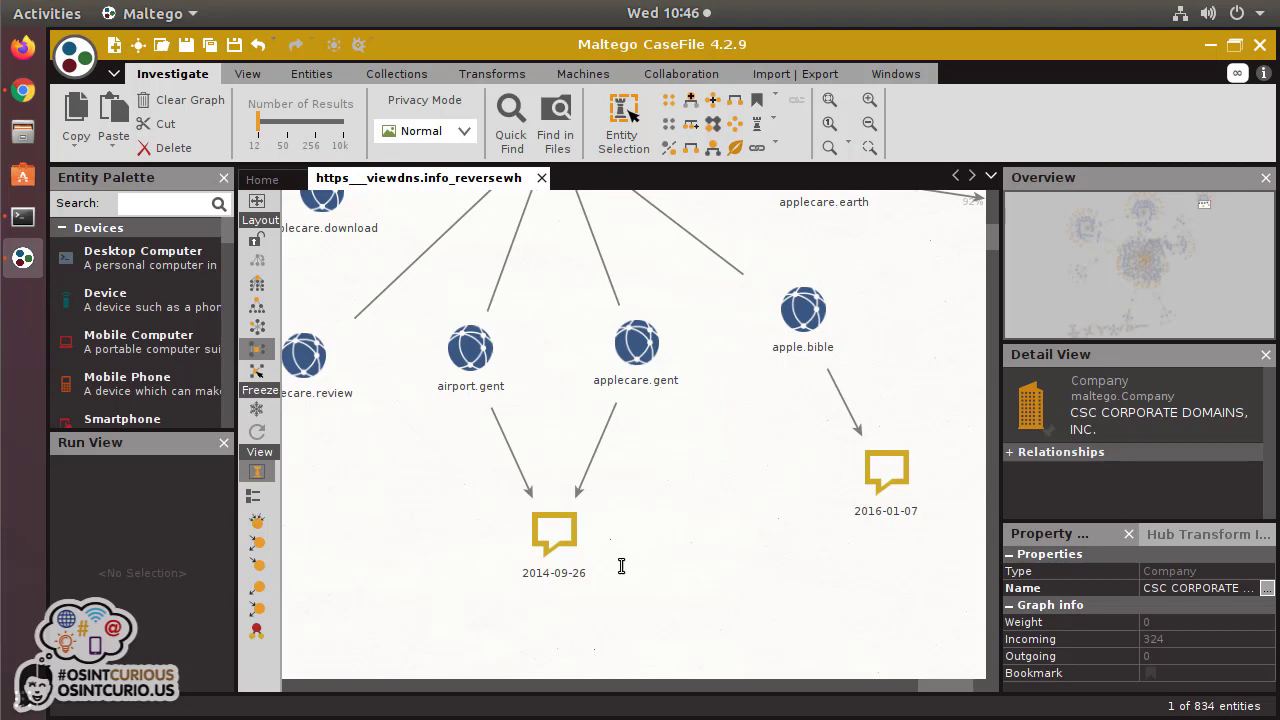
pyautogui.moveTo(657, 286); pyautogui.dragTo(666, 491)
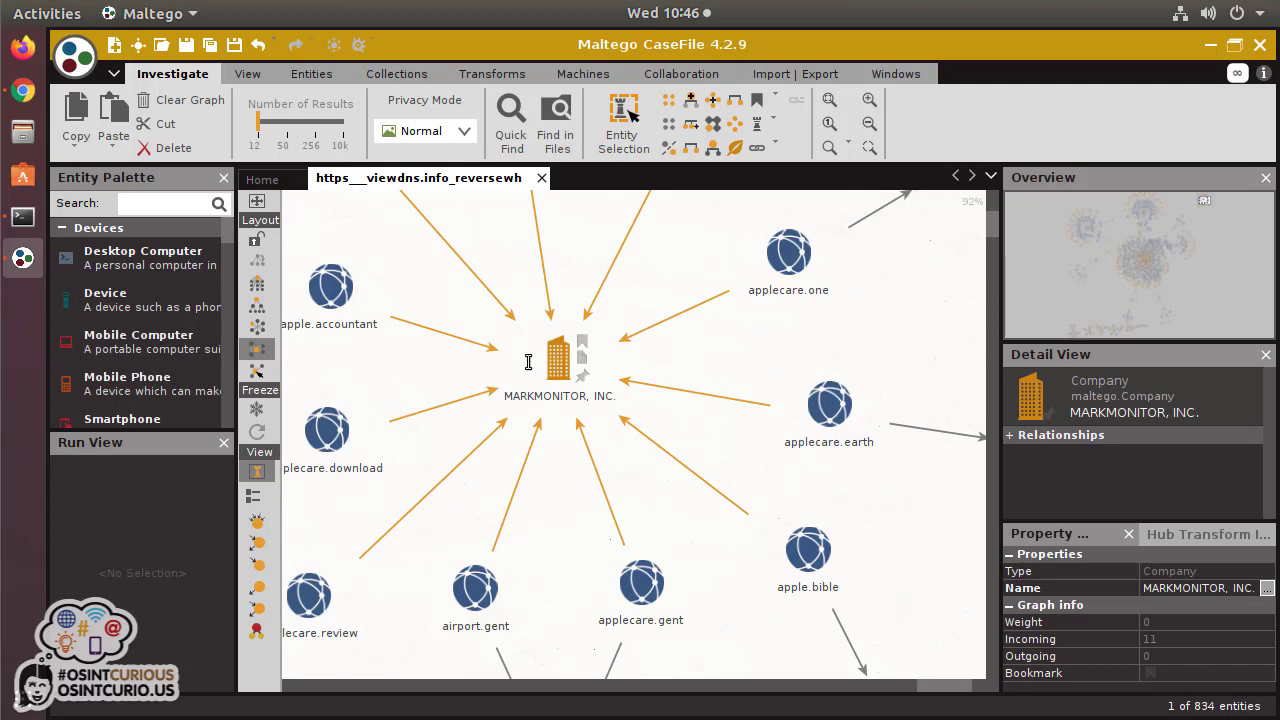
pyautogui.moveTo(515, 564); pyautogui.dragTo(610, 438)
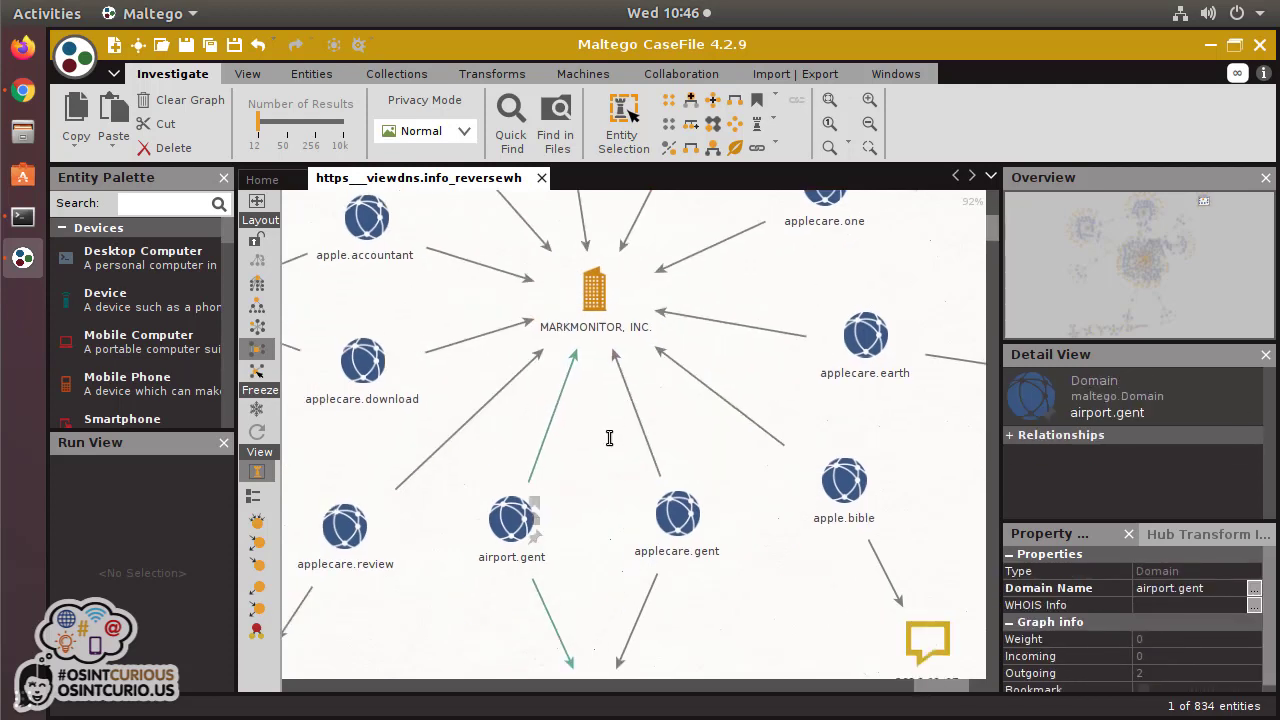
pyautogui.scroll(-10, 667, 482)
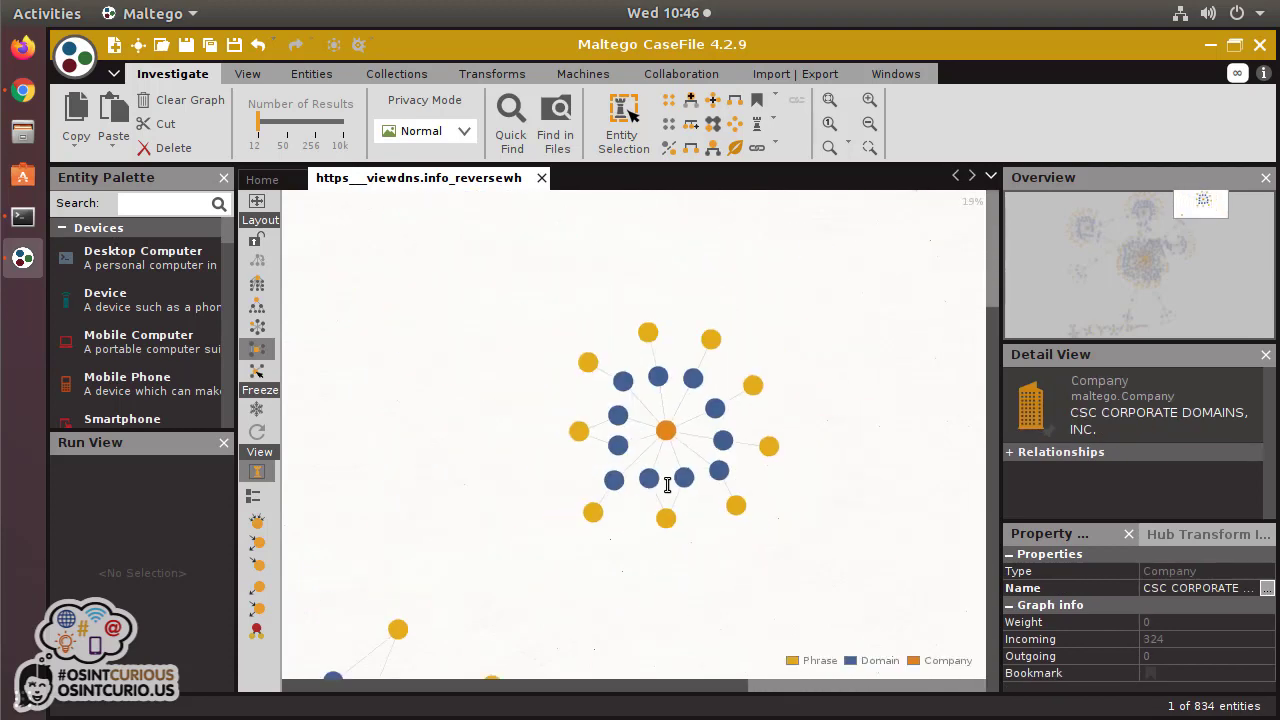
# - Examine the CSC CORPORATION SERVICE COMPANY node linked to the applecare.miami and apple.bayern domains in the lower chain of small clusters
pyautogui.scroll(-5, 667, 485)
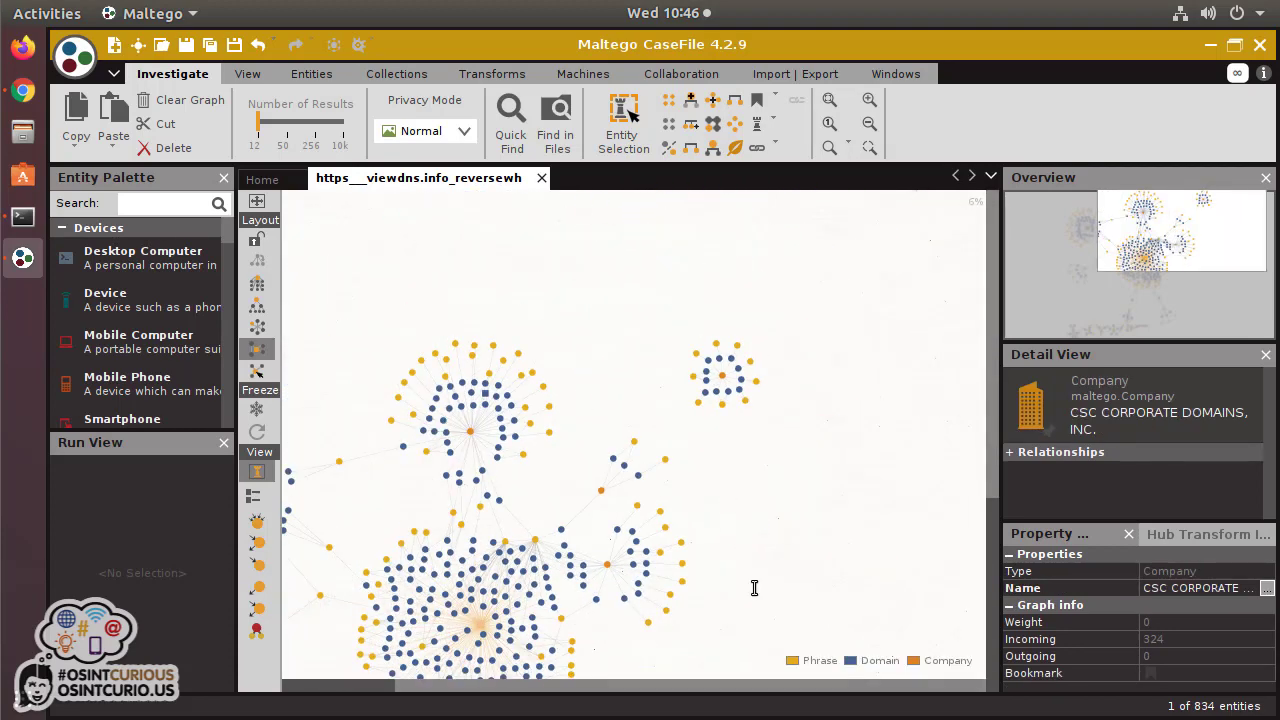
pyautogui.scroll(-10, 754, 588)
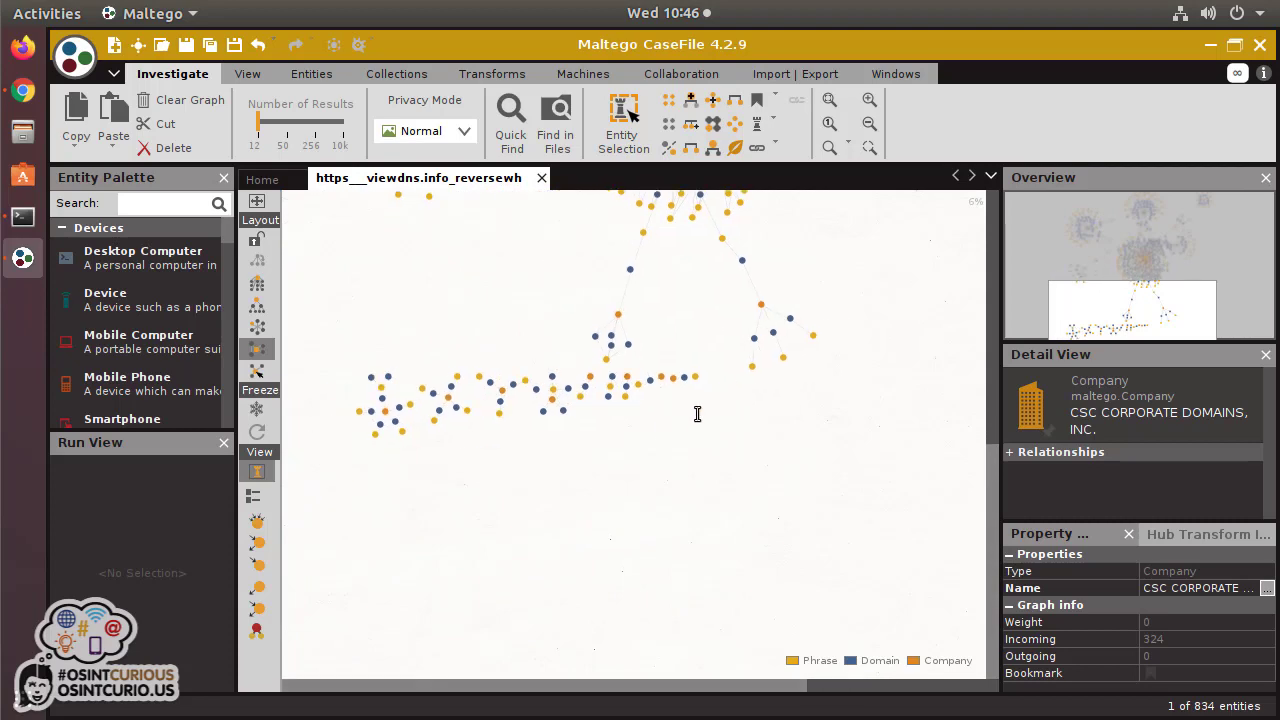
pyautogui.scroll(5, 443, 403)
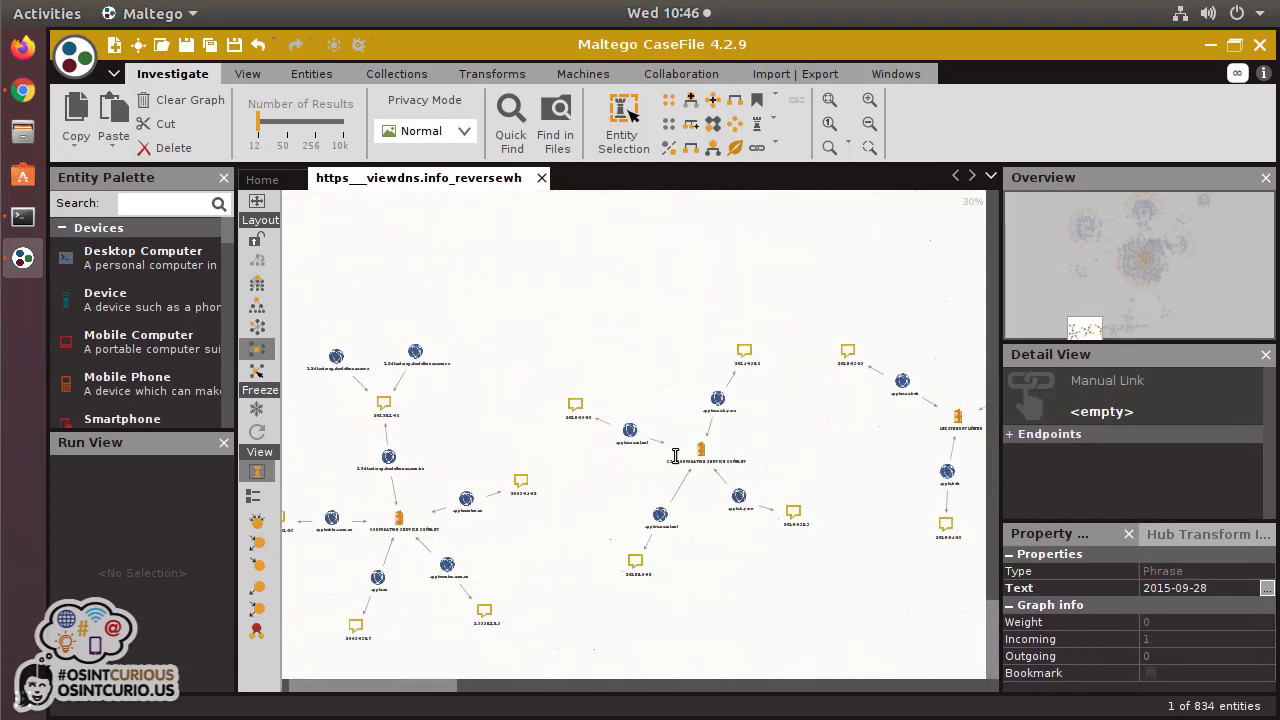
pyautogui.click(675, 456)
pyautogui.scroll(3, 700, 455)
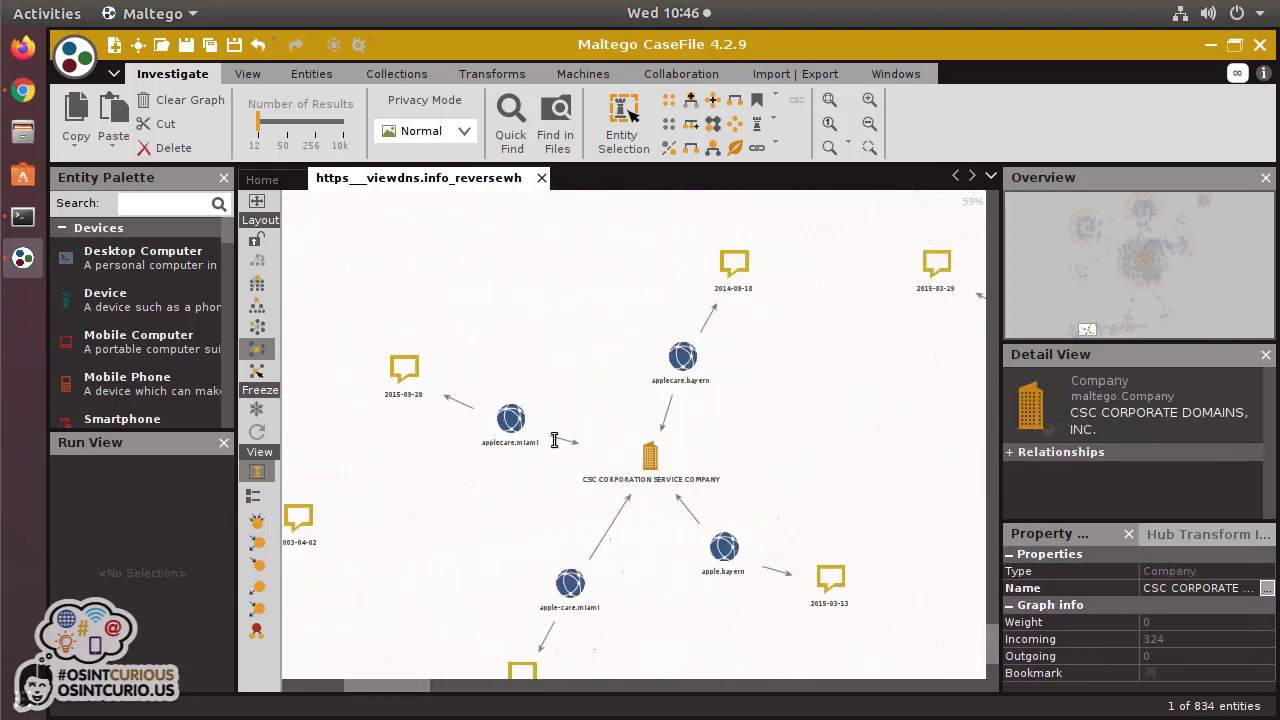
pyautogui.scroll(3, 673, 480)
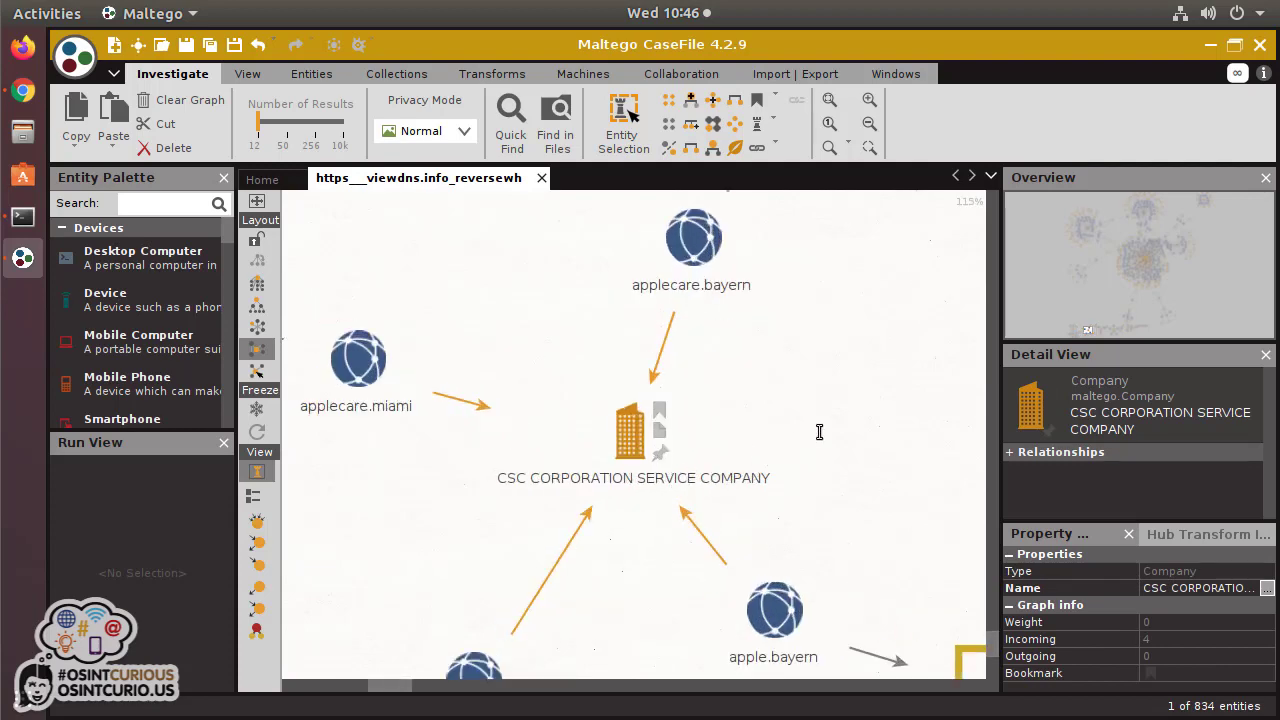
# - Examine the domains and creation dates around LEXSYNERGY LIMITED and the neighbouring PDR LTD. registrar cluster
pyautogui.moveTo(855, 427); pyautogui.dragTo(352, 438)
pyautogui.moveTo(918, 361); pyautogui.dragTo(420, 529)
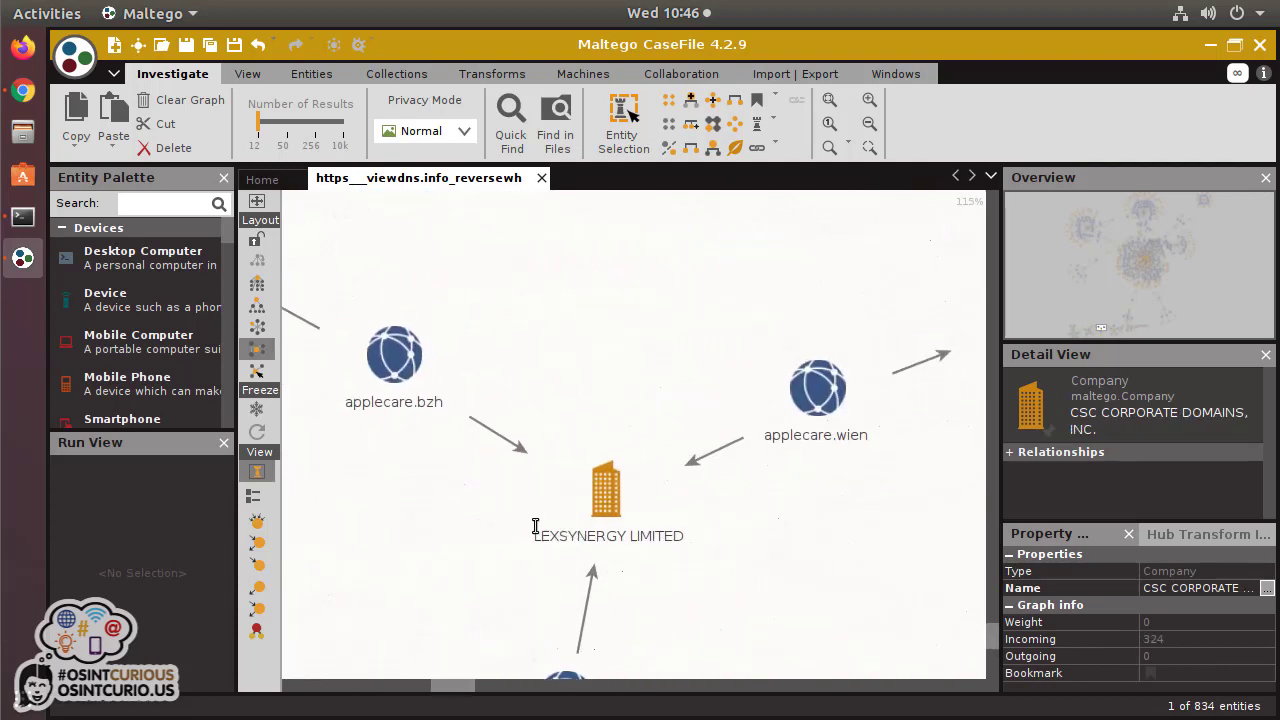
pyautogui.moveTo(613, 527)
pyautogui.scroll(-2, 613, 530)
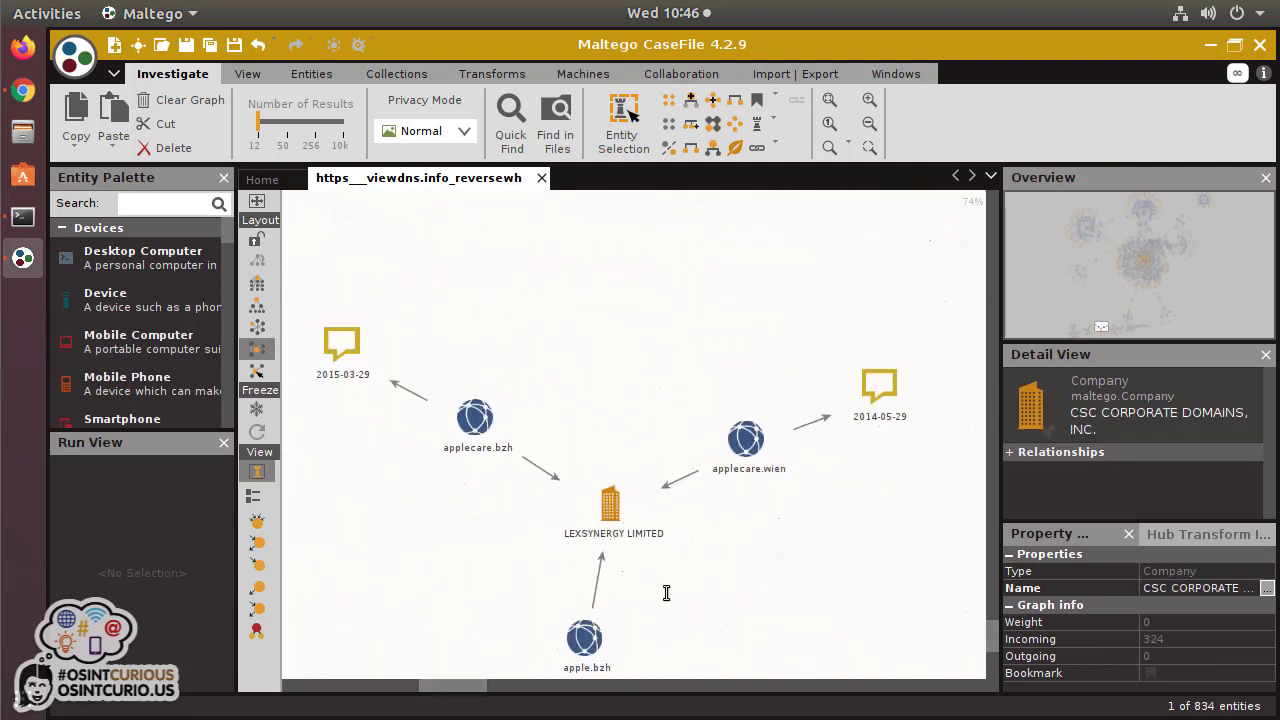
pyautogui.moveTo(751, 521); pyautogui.dragTo(758, 491)
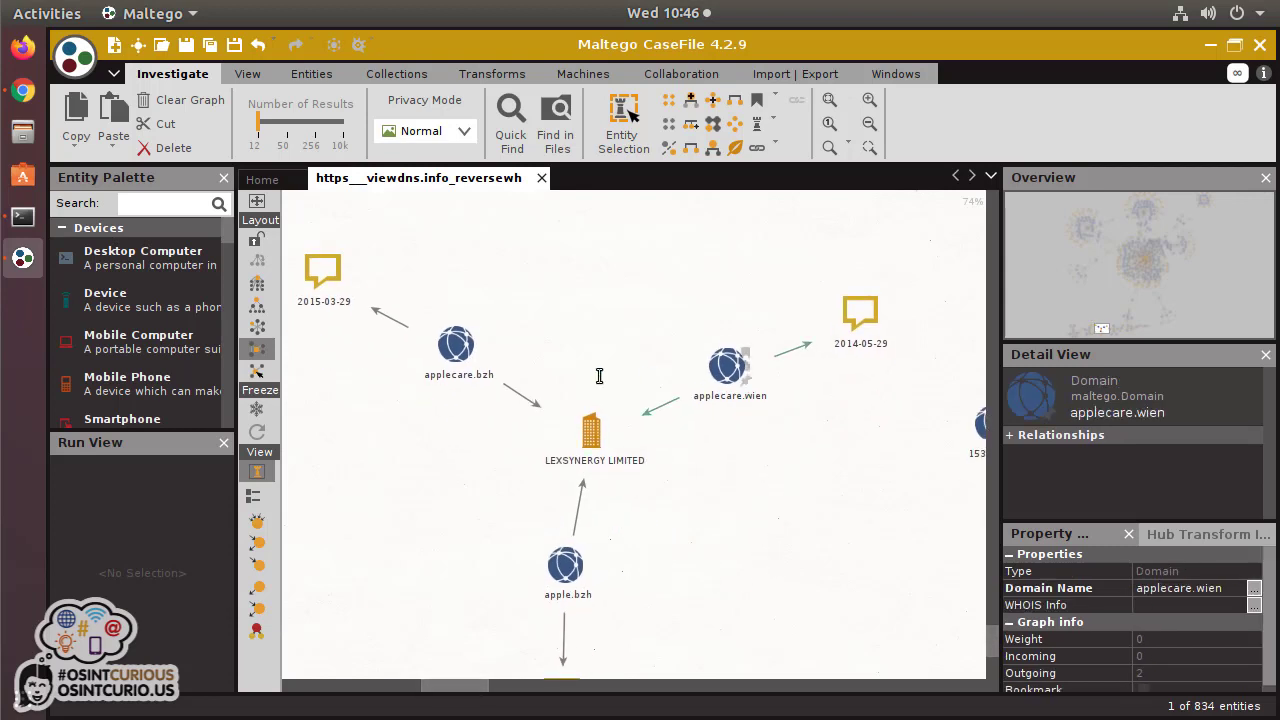
pyautogui.moveTo(889, 527); pyautogui.dragTo(429, 577)
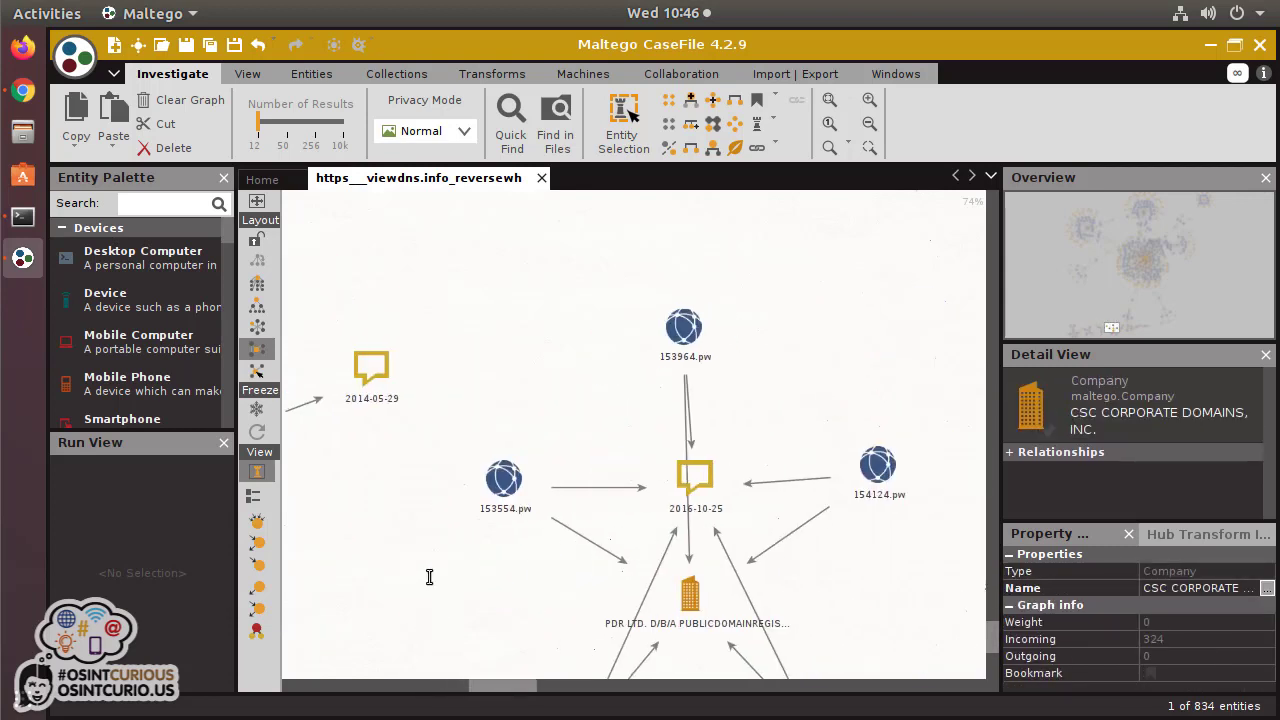
# - Examine the .pw domains around the PDR LTD. registrar, the neighbouring apple.co.in cluster and the 12diasderegalosdeitunes domains
pyautogui.moveTo(817, 597); pyautogui.dragTo(687, 384)
pyautogui.moveTo(720, 431); pyautogui.dragTo(660, 477)
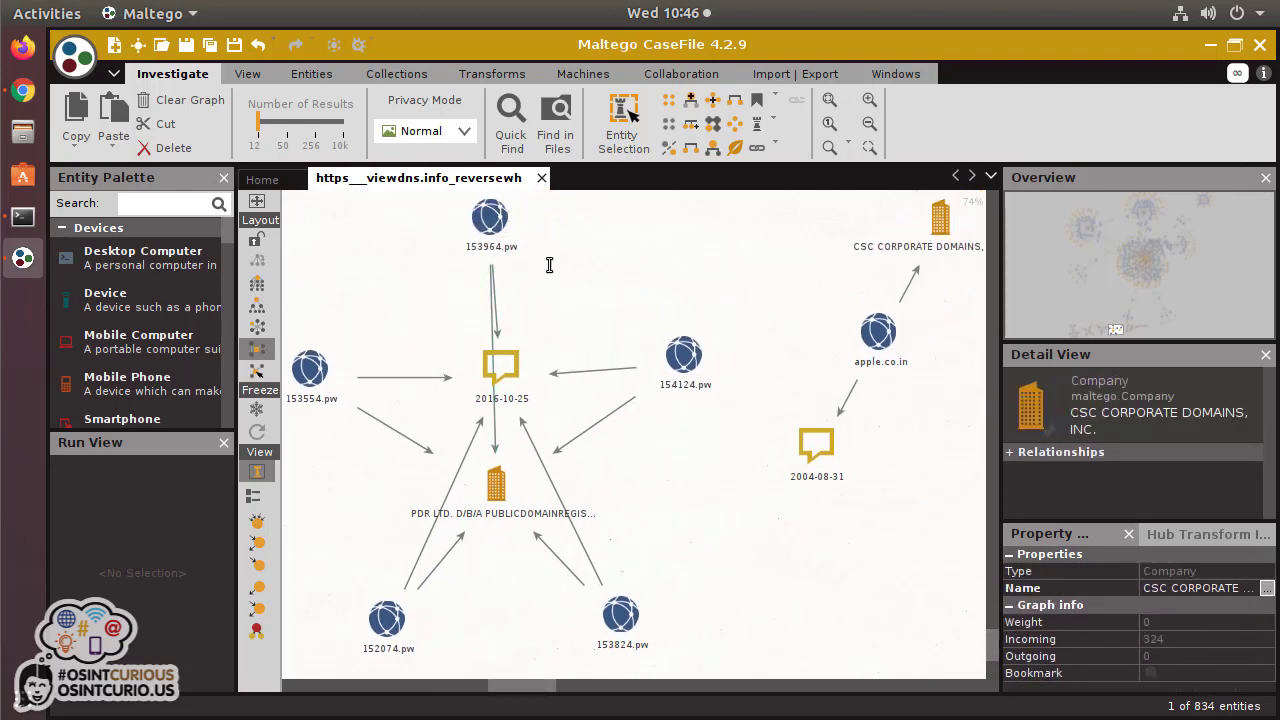
pyautogui.moveTo(686, 423); pyautogui.dragTo(339, 510)
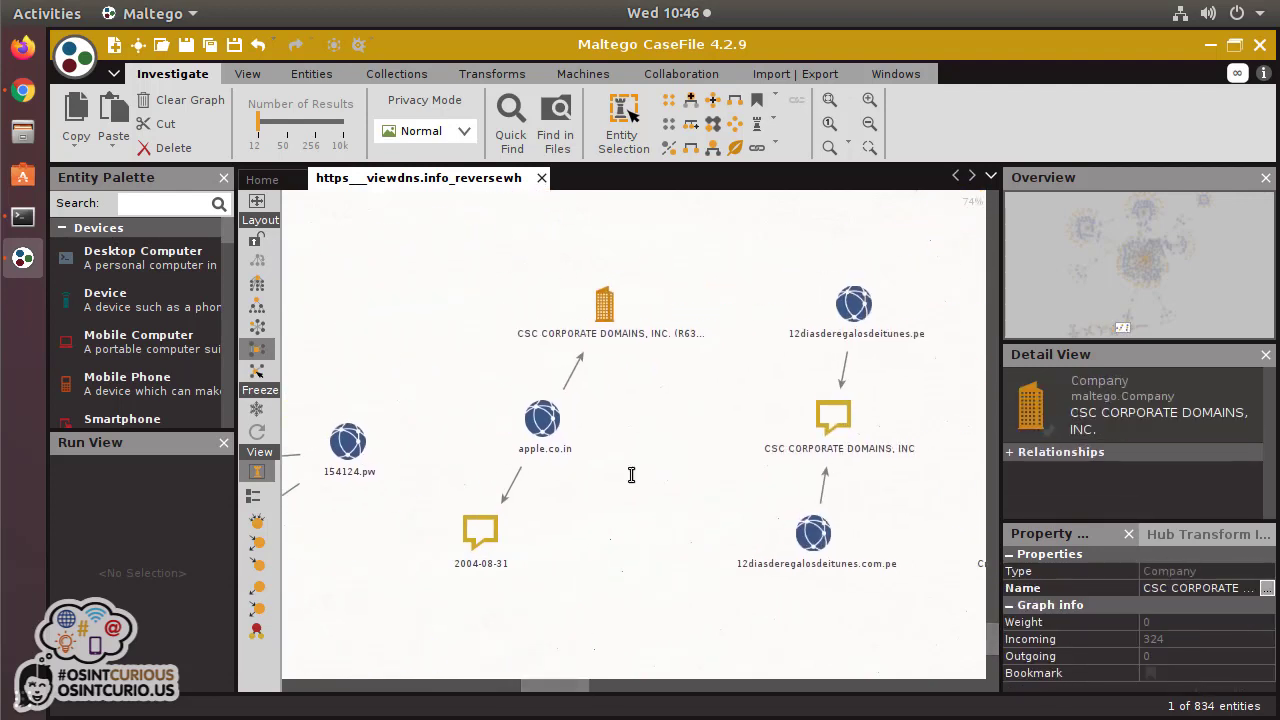
pyautogui.moveTo(631, 474); pyautogui.dragTo(337, 480)
# - Examine the single-domain clusters linked to REGISTER.COM, INC. and ENOM, INC., checking each domain's creation date node
pyautogui.moveTo(843, 505); pyautogui.dragTo(500, 554)
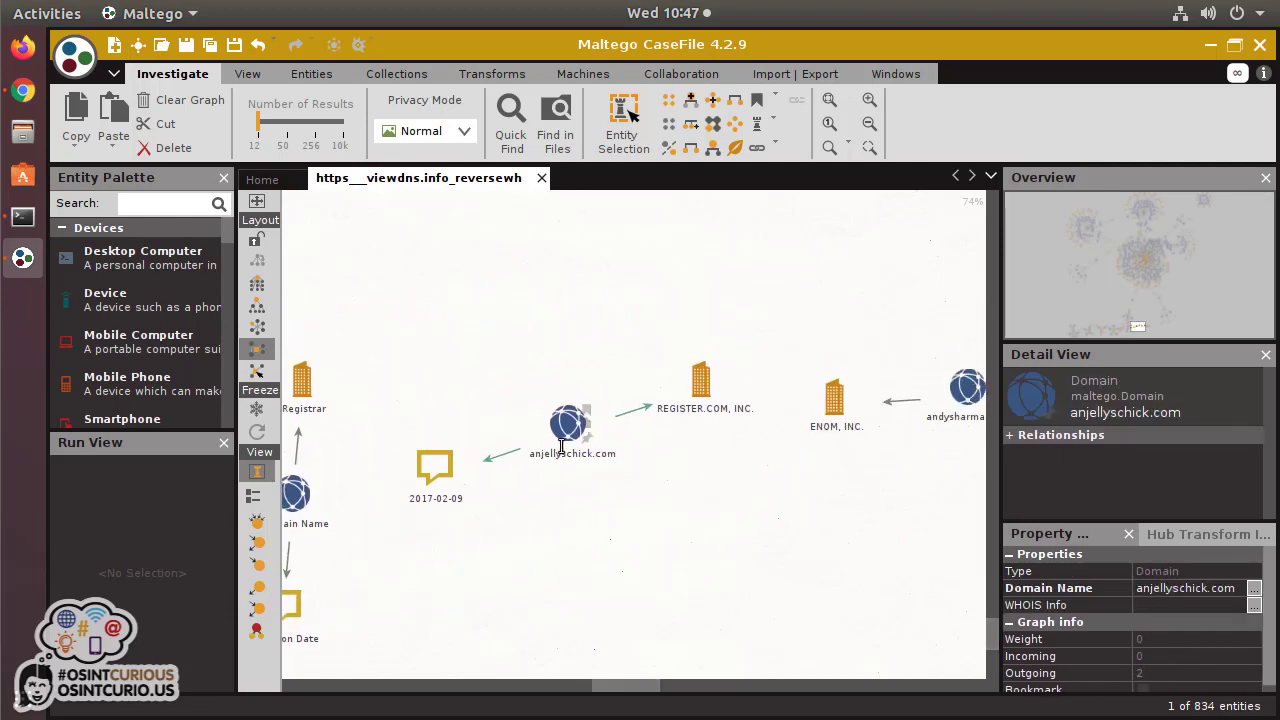
pyautogui.scroll(3, 566, 448)
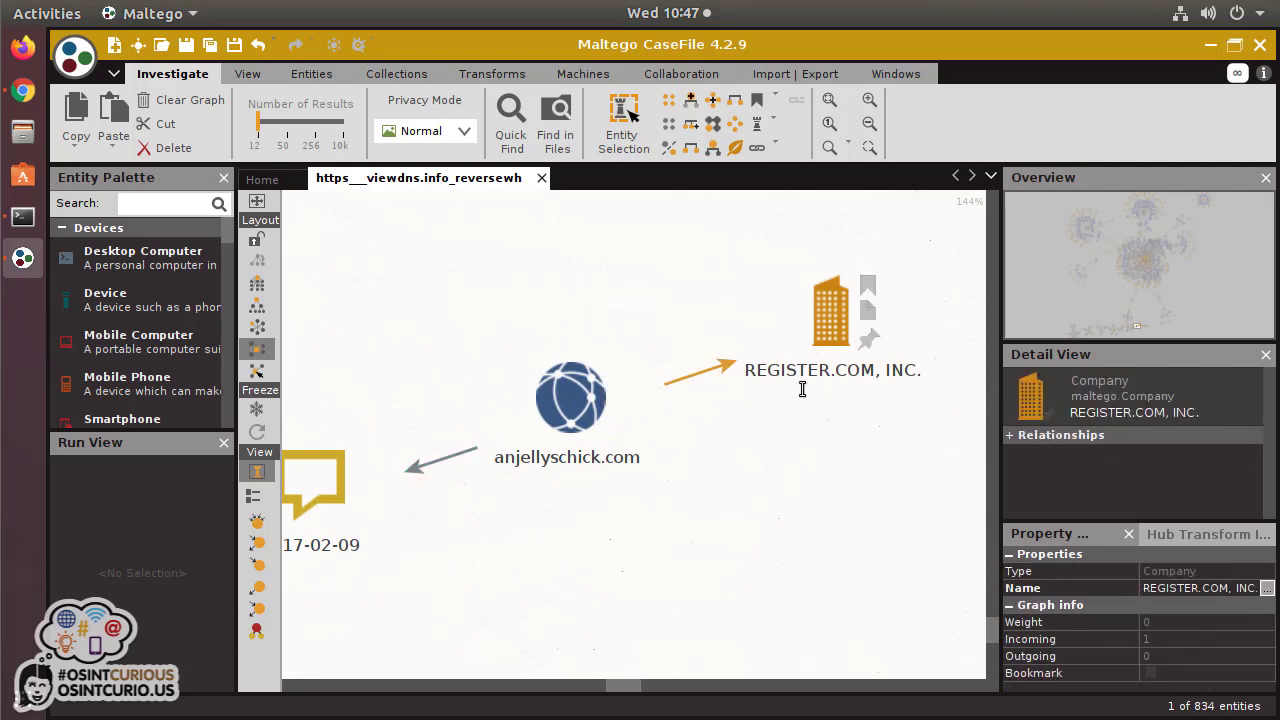
pyautogui.moveTo(786, 434); pyautogui.dragTo(871, 400)
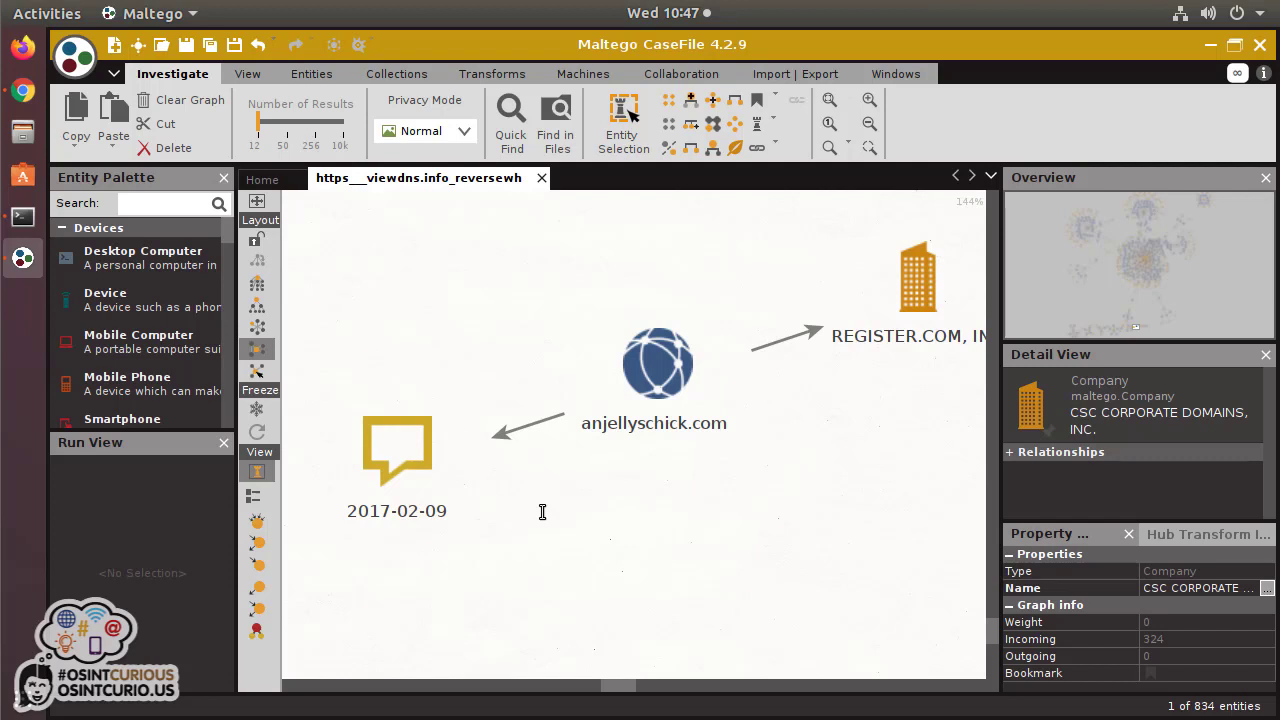
pyautogui.scroll(-3, 660, 537)
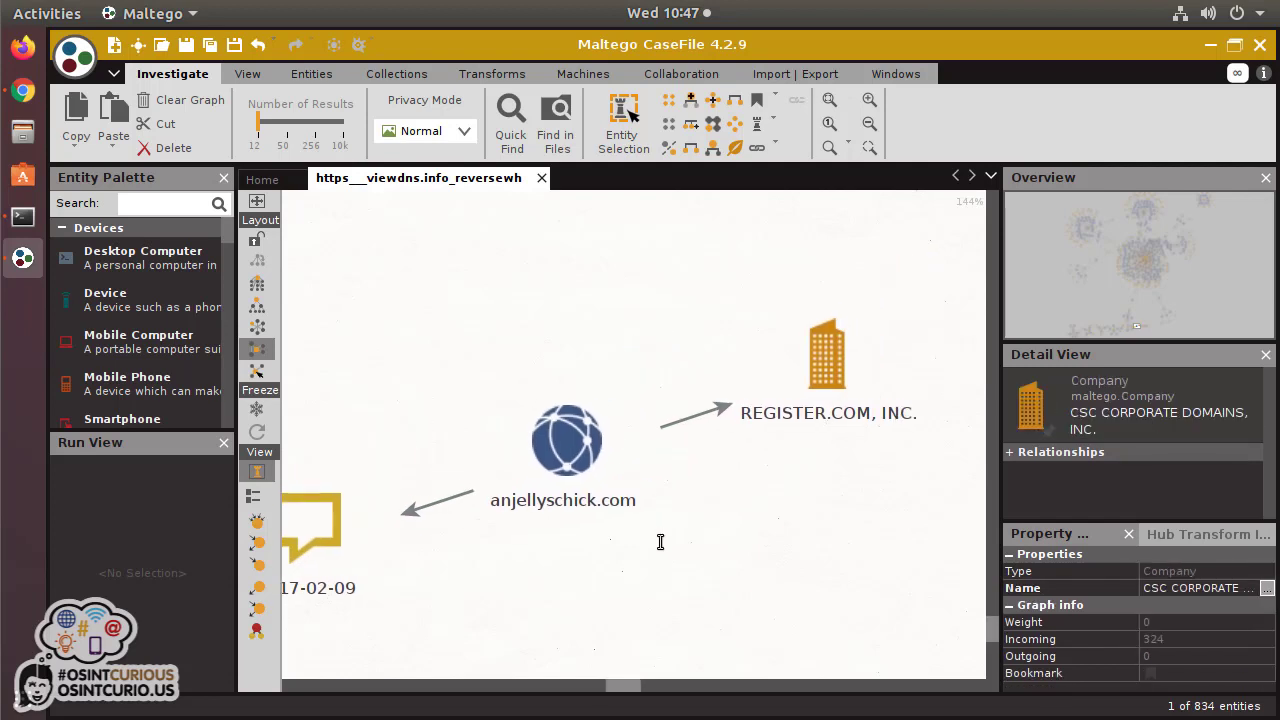
pyautogui.scroll(-2, 715, 492)
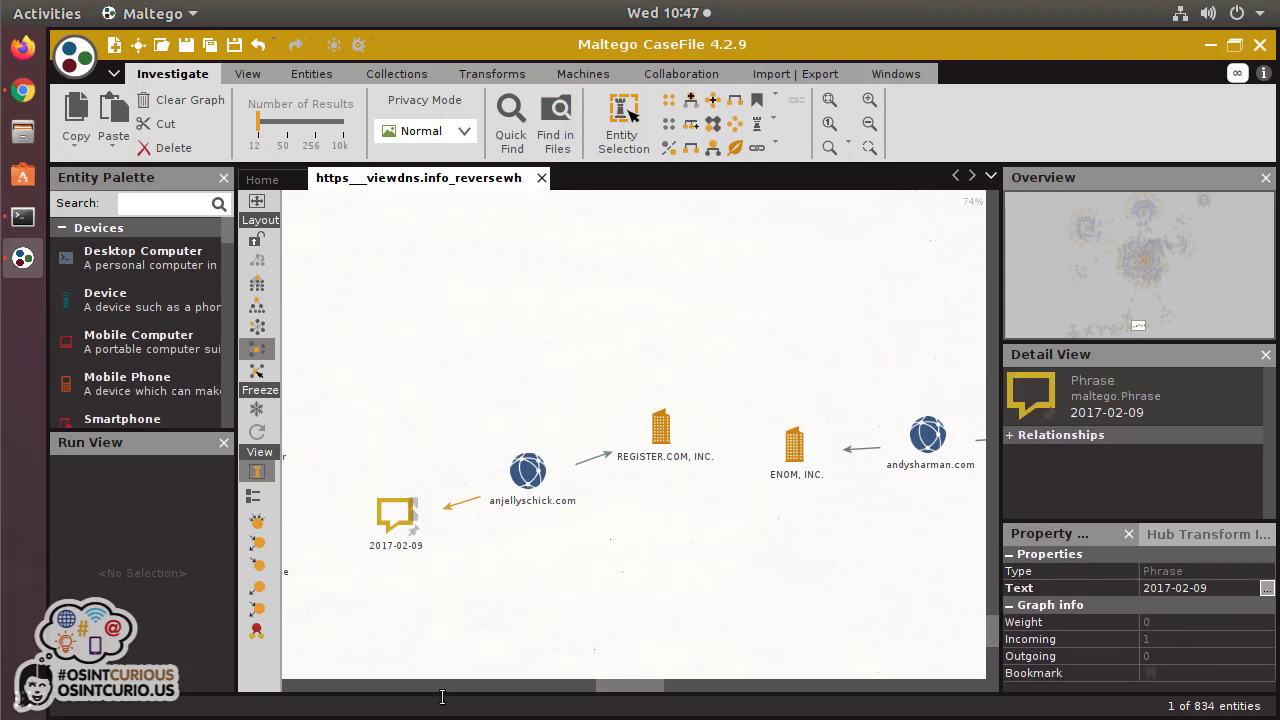
pyautogui.hscroll(5, 634, 629)
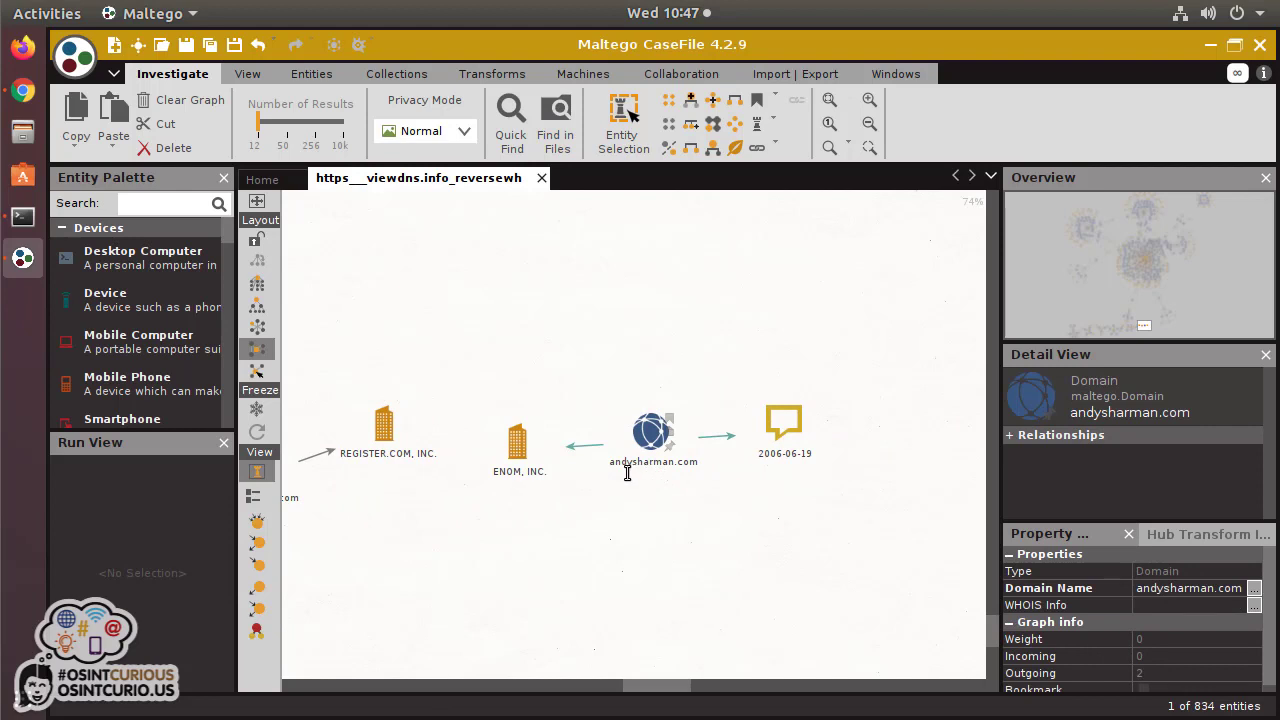
pyautogui.scroll(3, 651, 463)
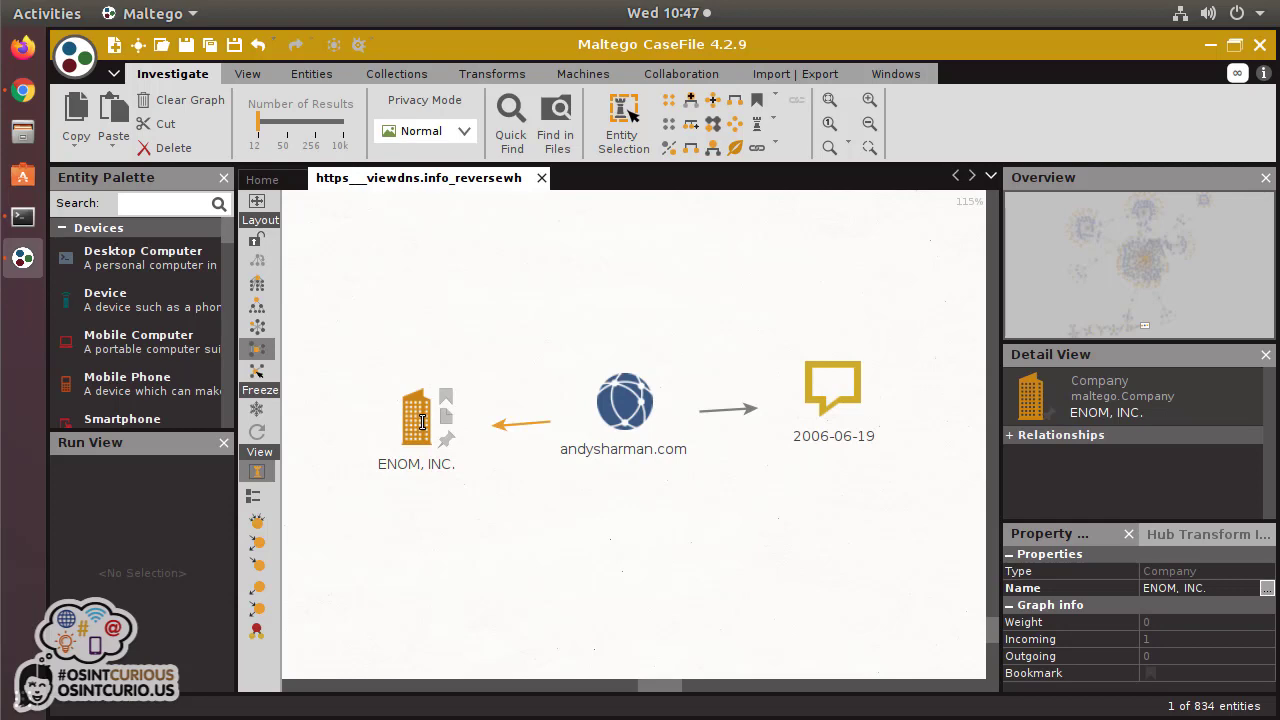
# - Examine the creation date nodes along the outer edge of the large CSC CORPORATE DOMAINS, INC. cluster and the domains sharing them
pyautogui.scroll(-5, 574, 469)
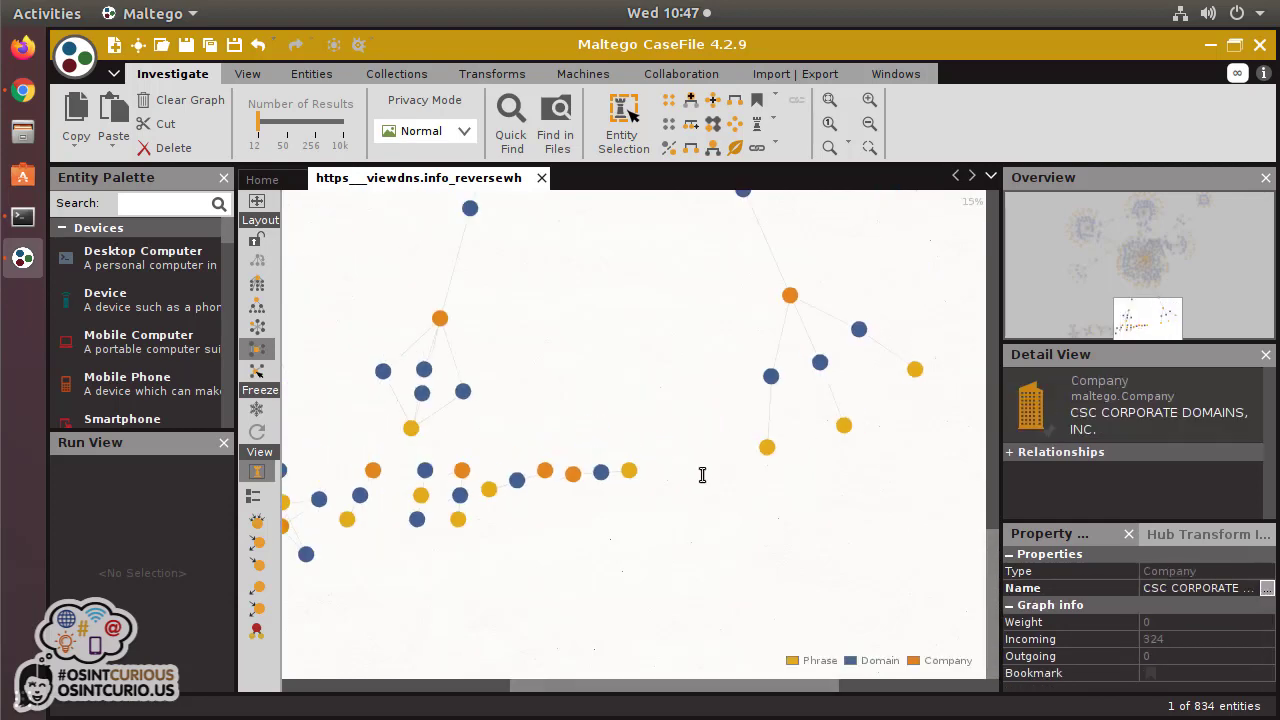
pyautogui.scroll(-3, 702, 474)
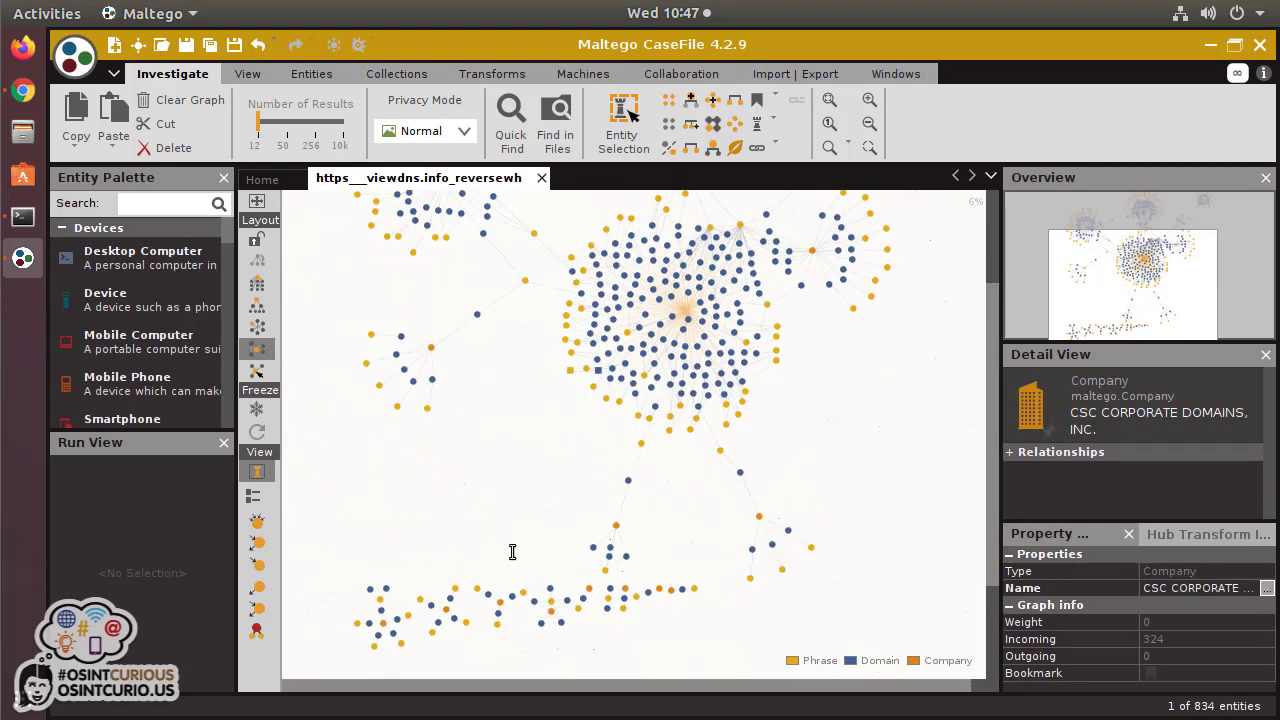
pyautogui.moveTo(512, 552); pyautogui.dragTo(541, 674)
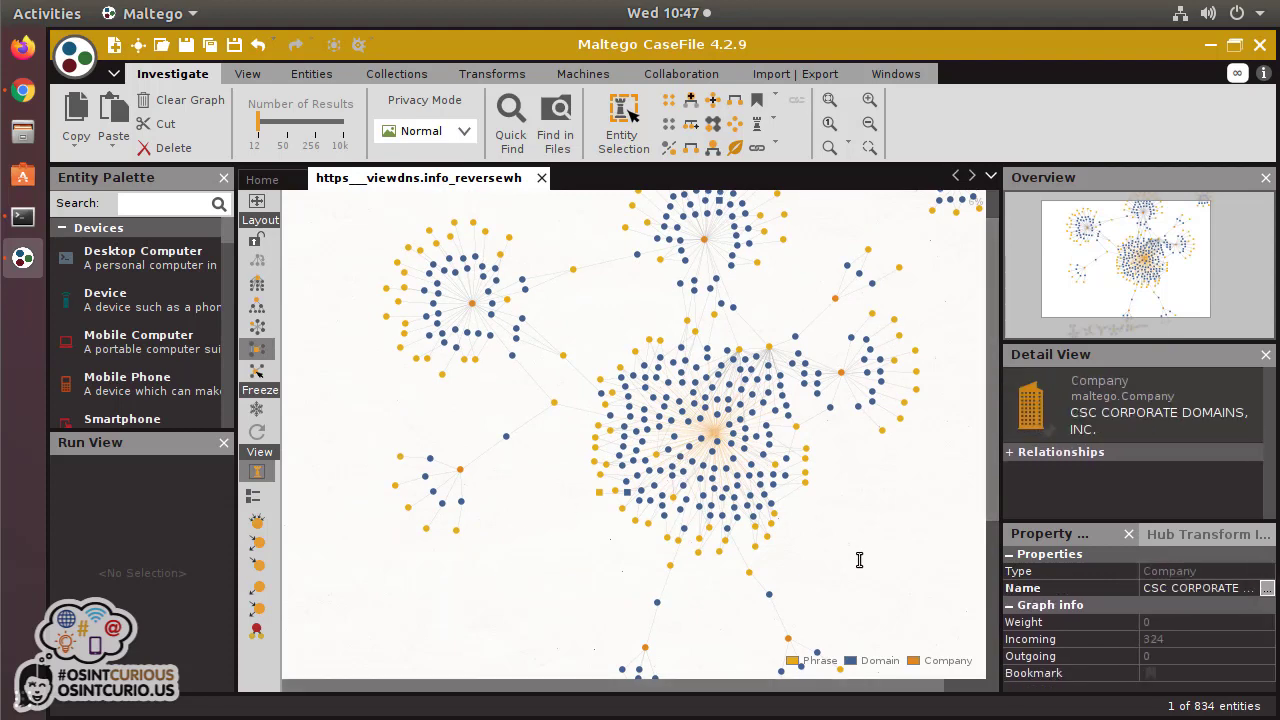
pyautogui.moveTo(859, 560); pyautogui.dragTo(677, 454)
pyautogui.moveTo(700, 369); pyautogui.dragTo(692, 407)
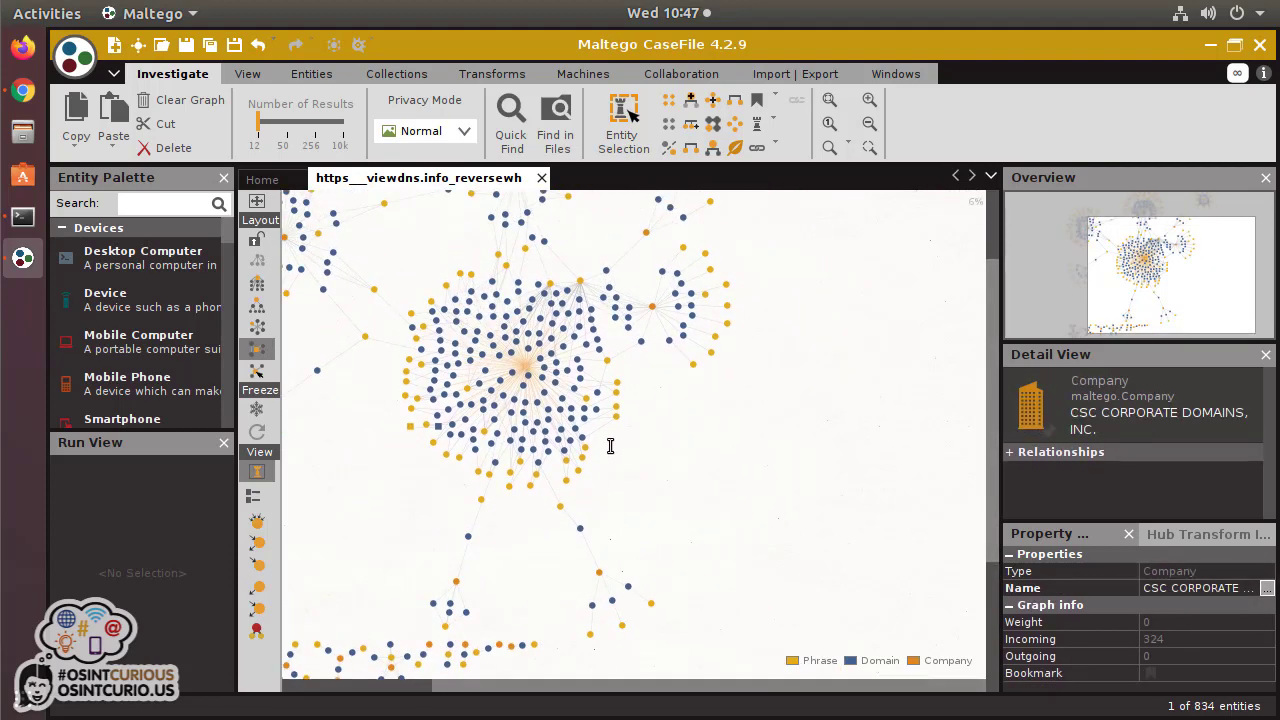
pyautogui.scroll(5, 610, 448)
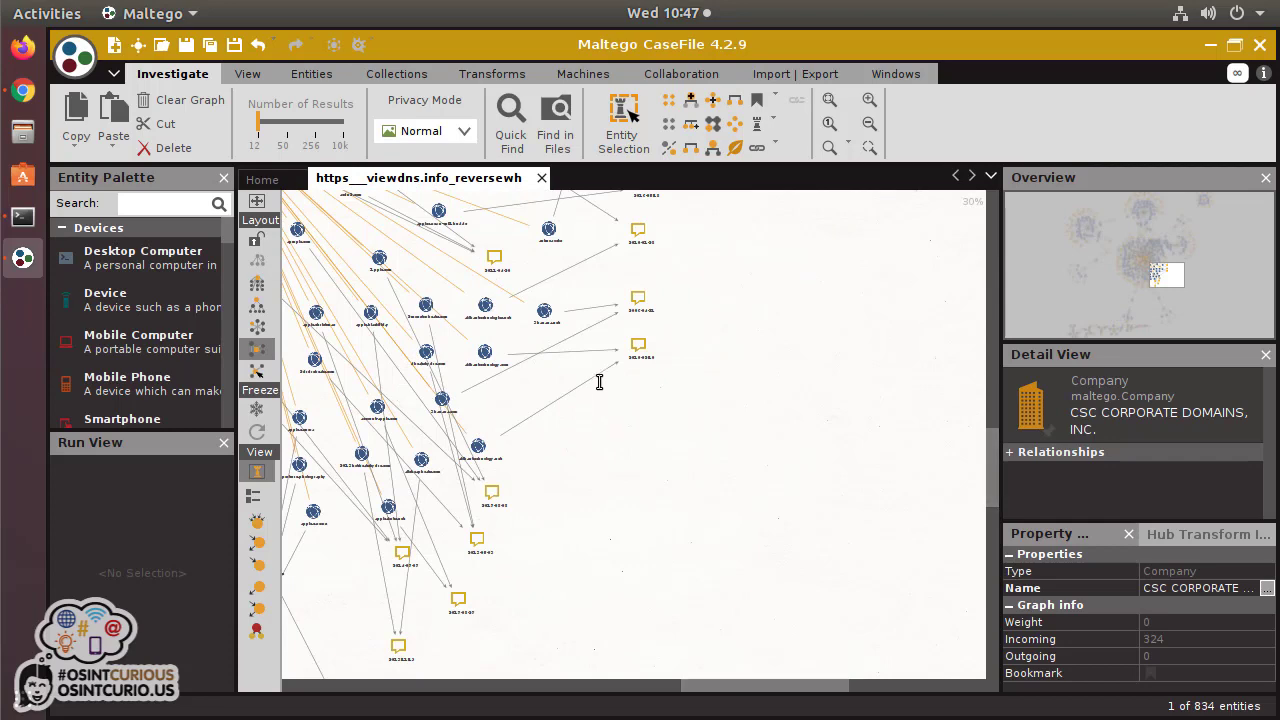
pyautogui.moveTo(696, 284); pyautogui.dragTo(665, 472)
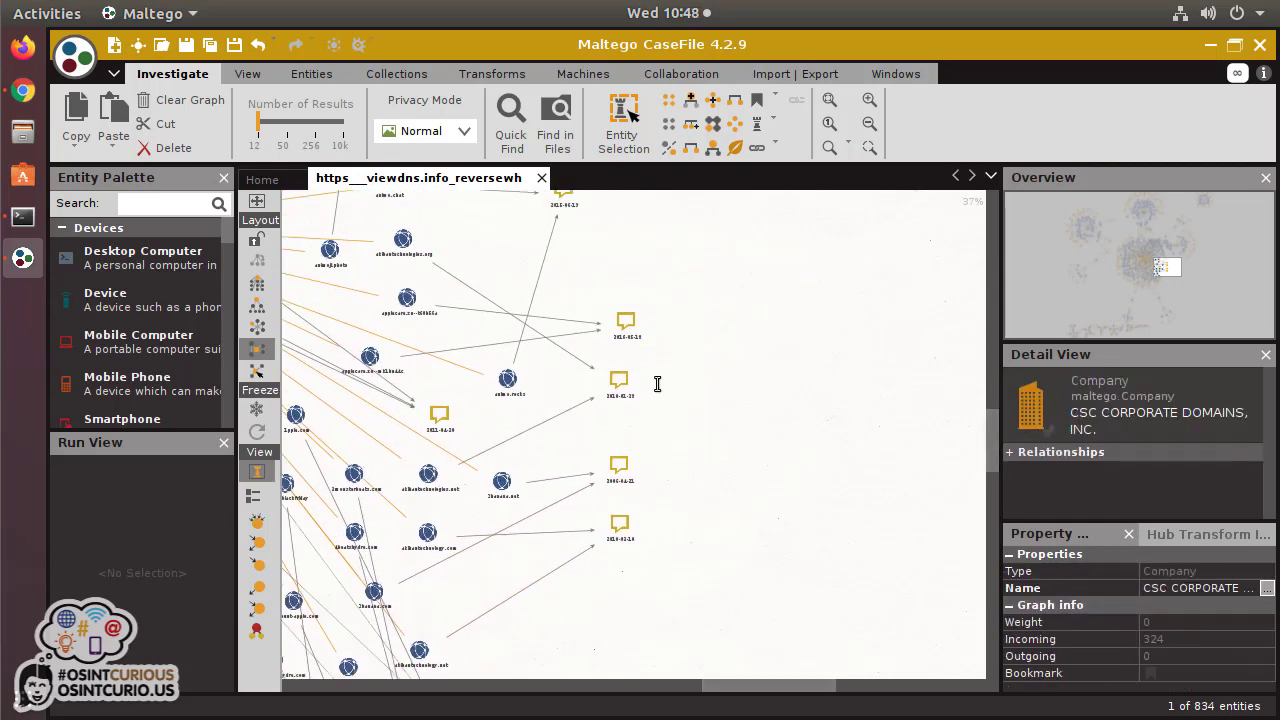
pyautogui.moveTo(661, 391); pyautogui.dragTo(733, 533)
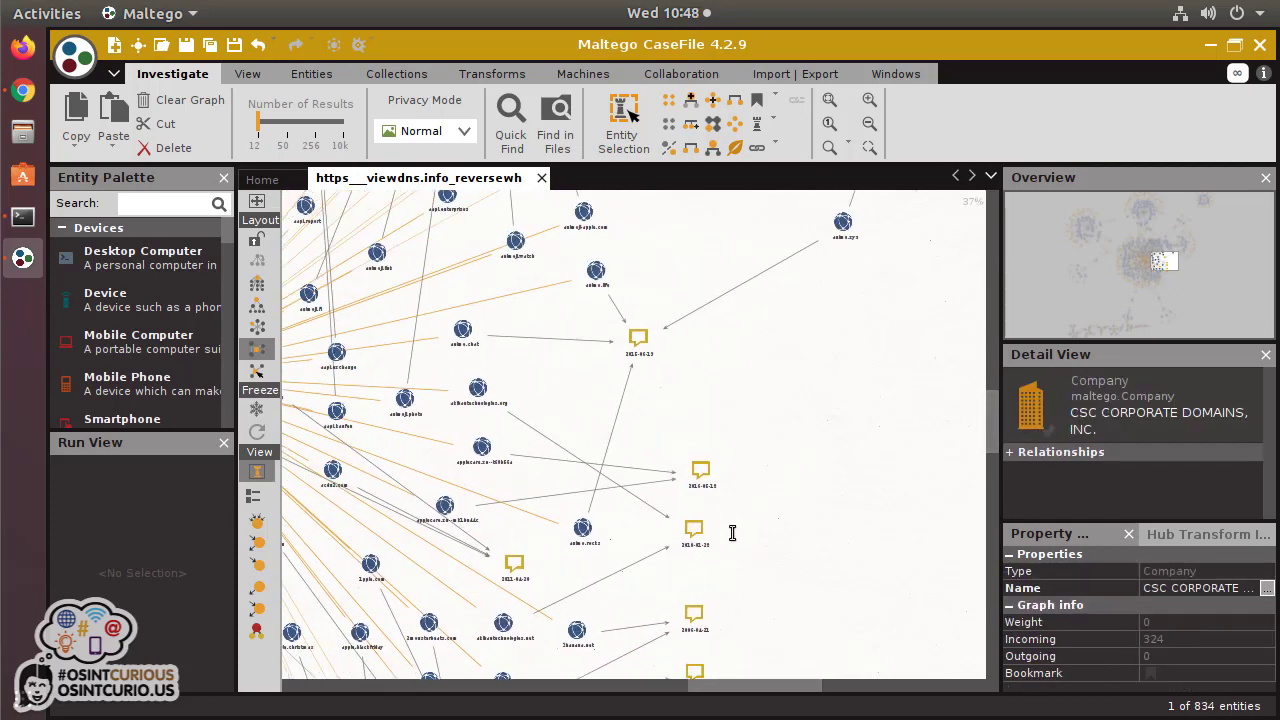